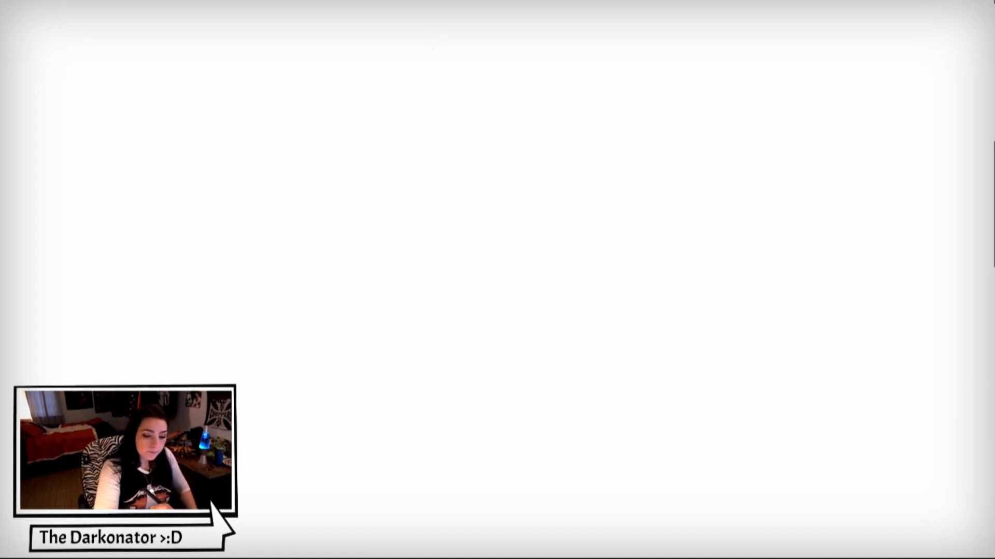
- Sketch the head's outline near the canvas's upper edge: two curved sides tapering to a narrow chin, with the crown left open
mouse_move(433, 55)
mouse_down()
mouse_move(440, 108)
mouse_move(481, 149)
mouse_up()
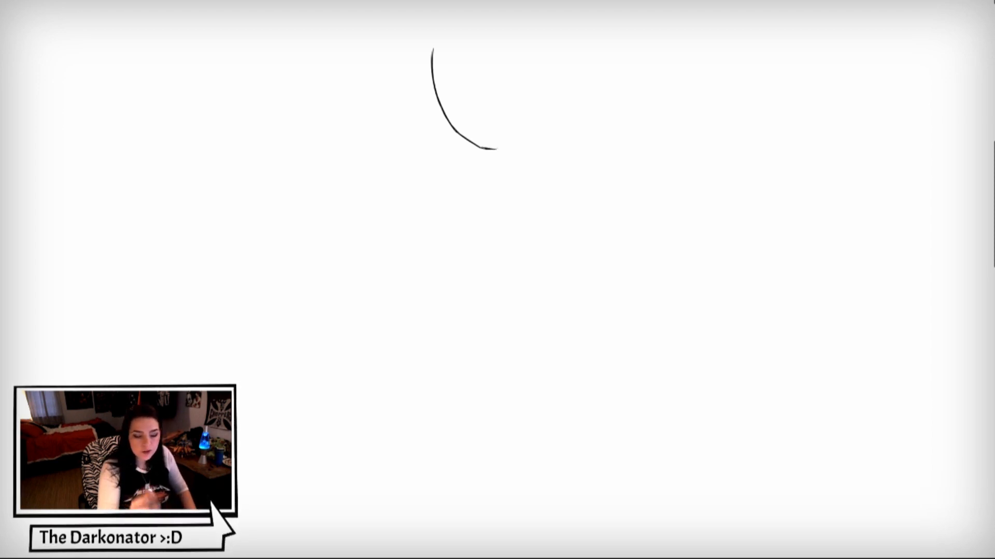
drag(497, 149, 525, 133)
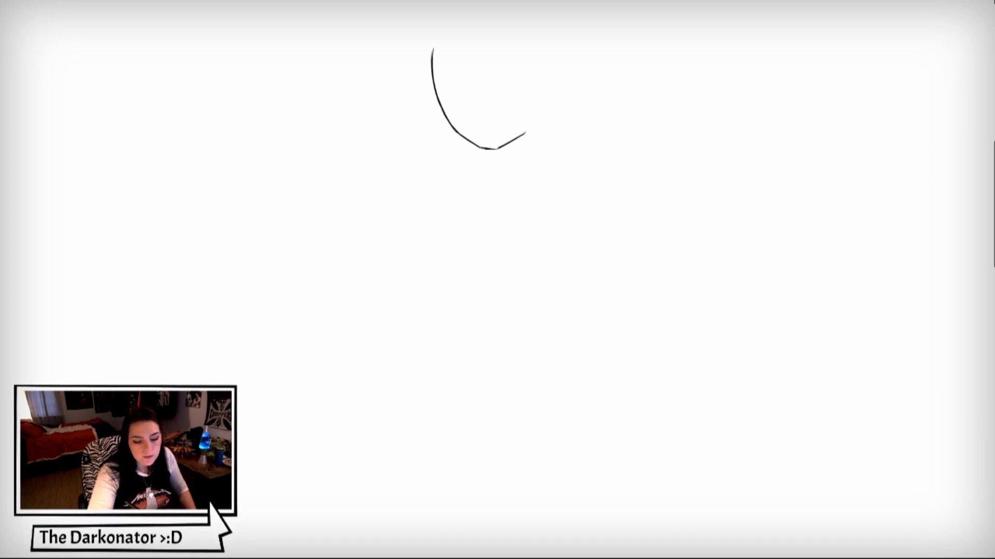
drag(529, 127, 543, 89)
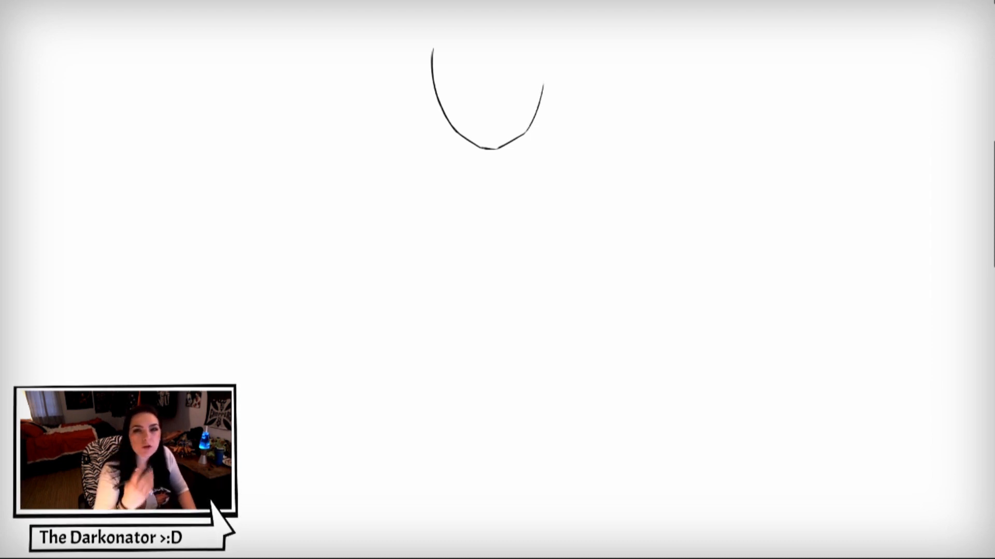
drag(536, 38, 543, 96)
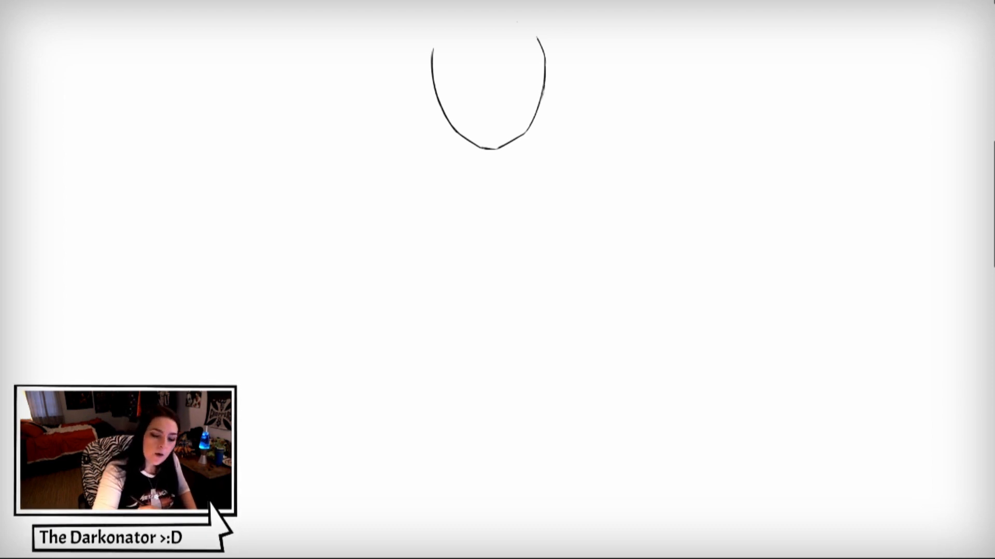
- Close the top of the head with a shallow curve and add two pointed cat ears with short inner-ear lines
mouse_move(508, 27)
mouse_down()
mouse_move(540, 12)
mouse_move(535, 33)
mouse_move(456, 33)
mouse_move(503, 25)
mouse_up()
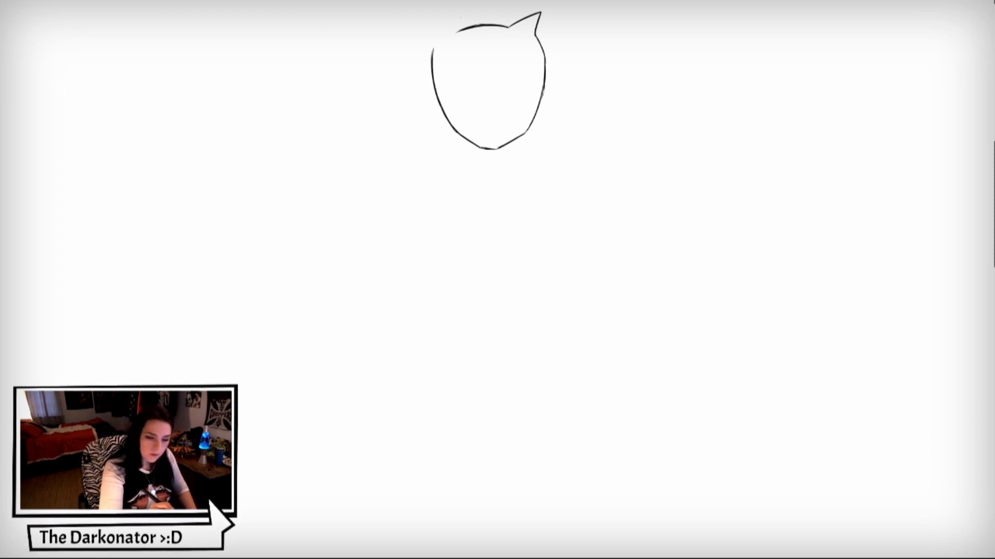
mouse_move(461, 30)
mouse_down()
mouse_move(441, 11)
mouse_move(433, 49)
mouse_up()
drag(441, 14, 448, 33)
drag(533, 15, 524, 22)
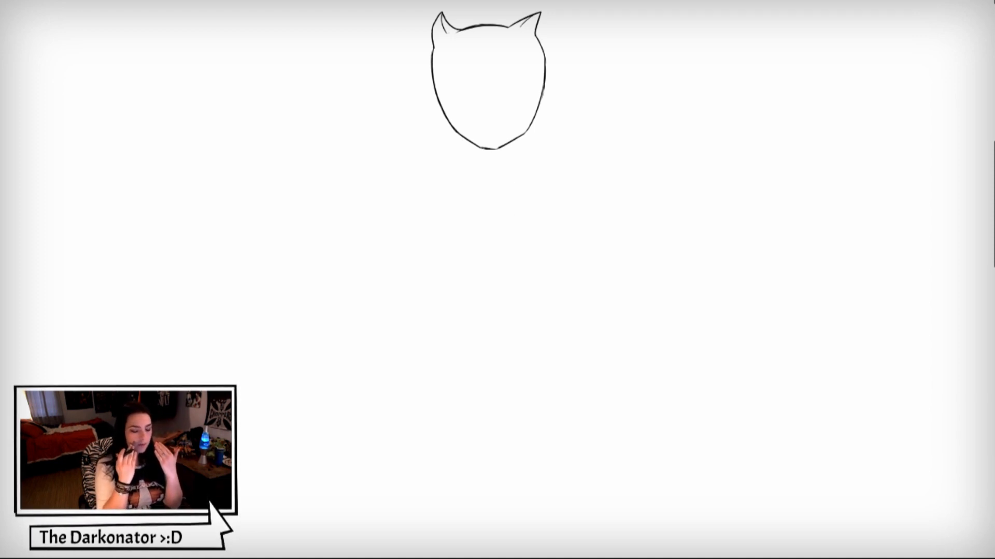
- Draw a V-shaped brow line across the mask and outline two narrow, slanted eyes directly beneath it
drag(435, 76, 481, 116)
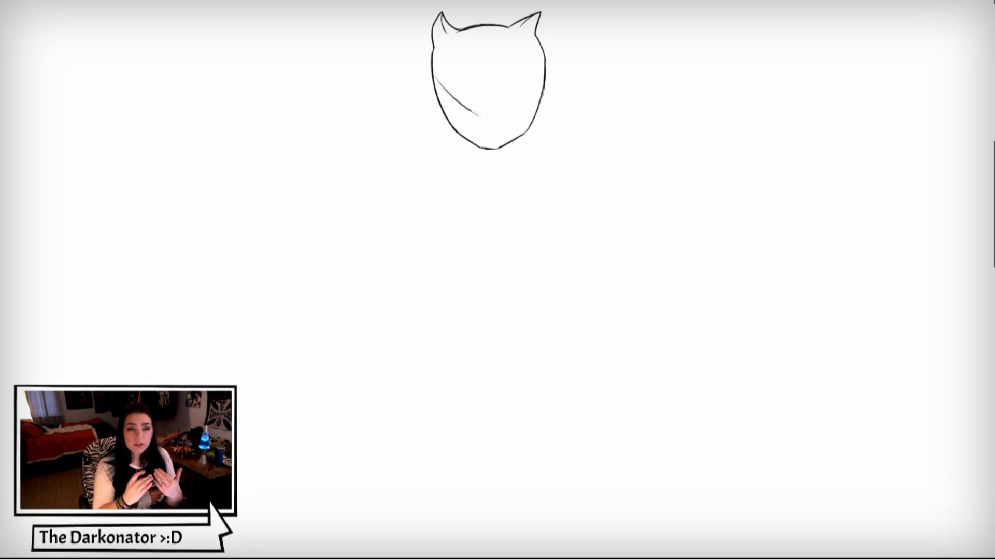
mouse_move(482, 116)
mouse_down()
mouse_move(545, 72)
mouse_move(531, 84)
mouse_up()
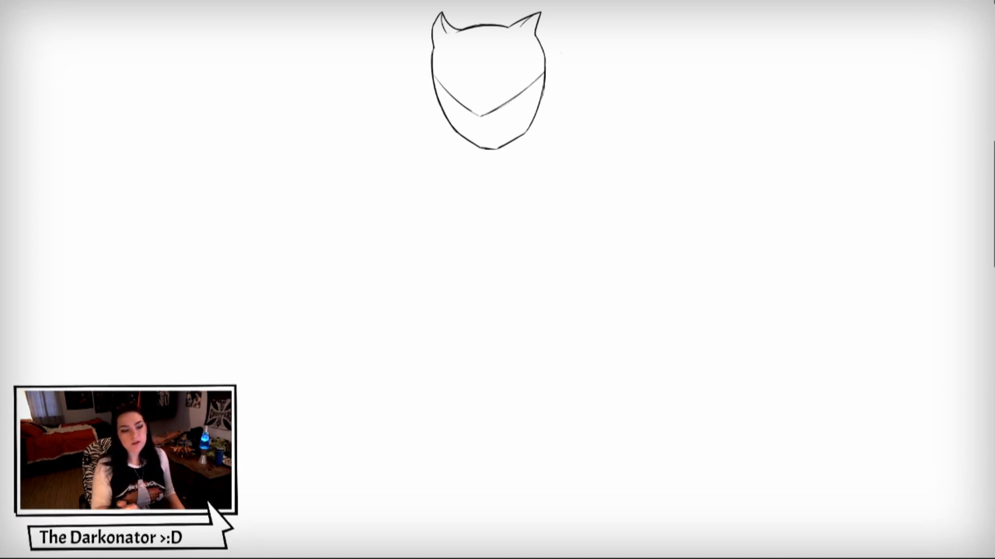
drag(489, 112, 532, 85)
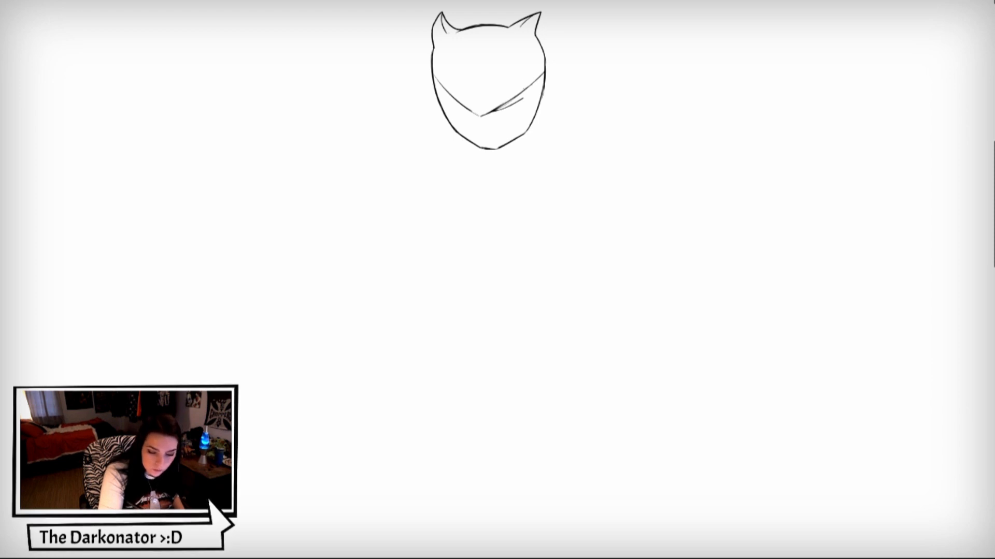
drag(529, 87, 523, 98)
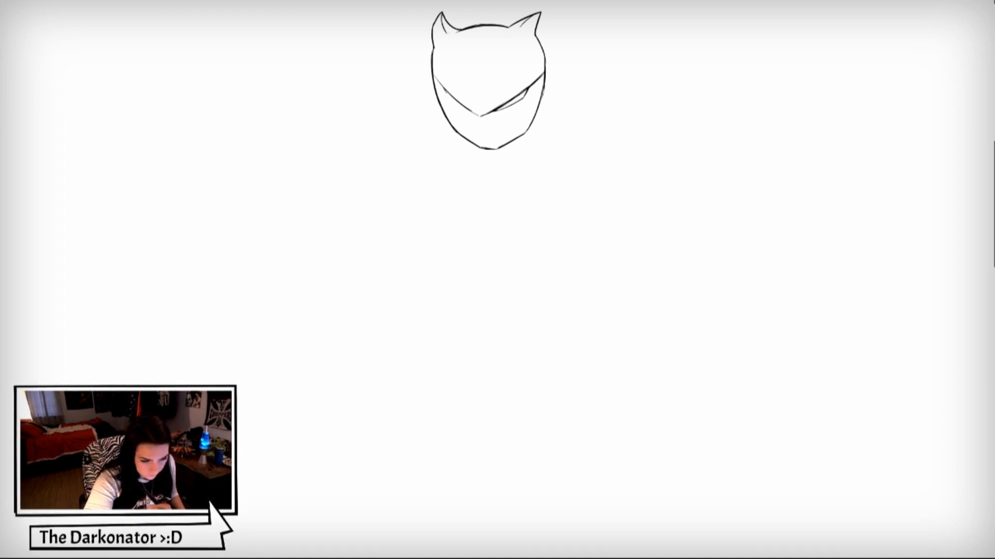
drag(450, 100, 467, 112)
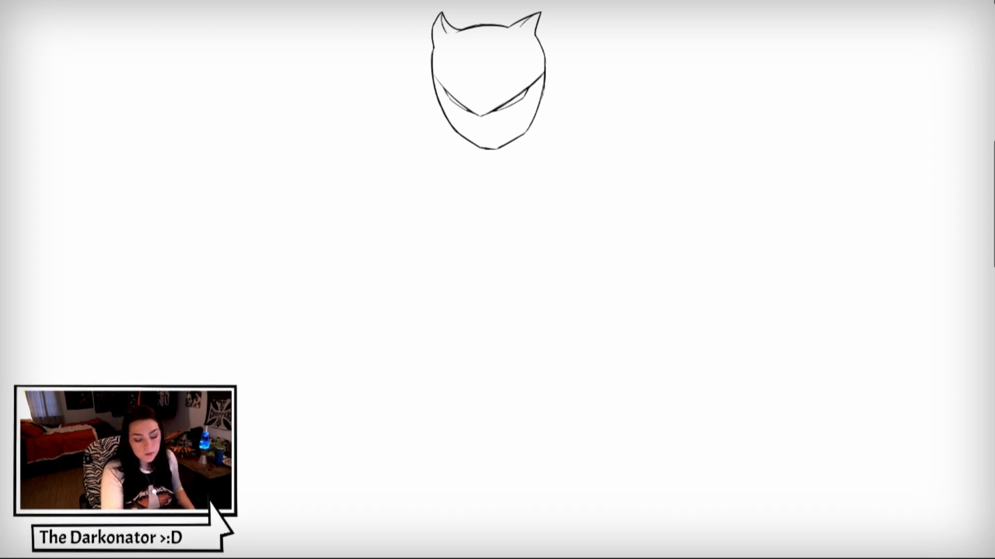
- Add a short nose line below the brow's point and a slanting cheek line along each side of the lower mask
drag(480, 117, 484, 134)
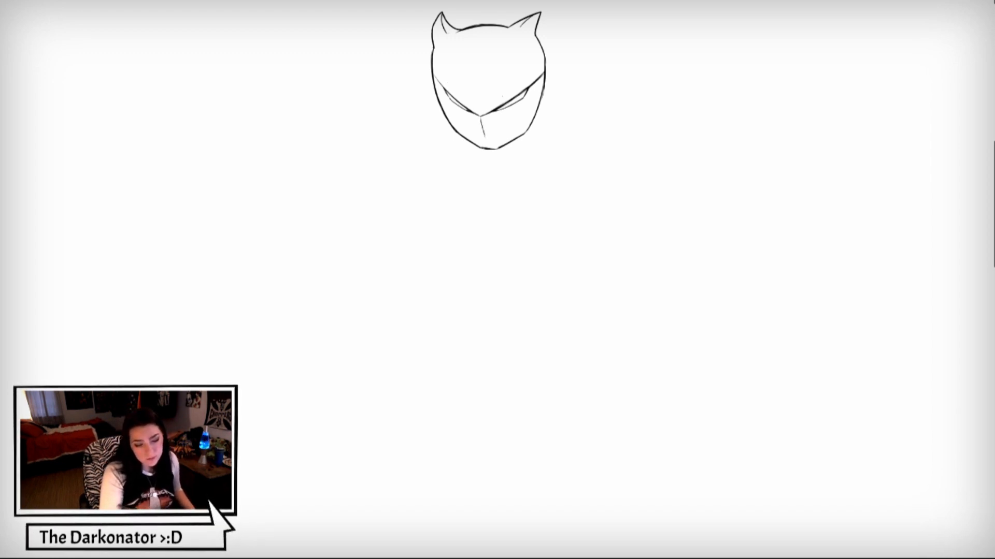
drag(501, 147, 541, 95)
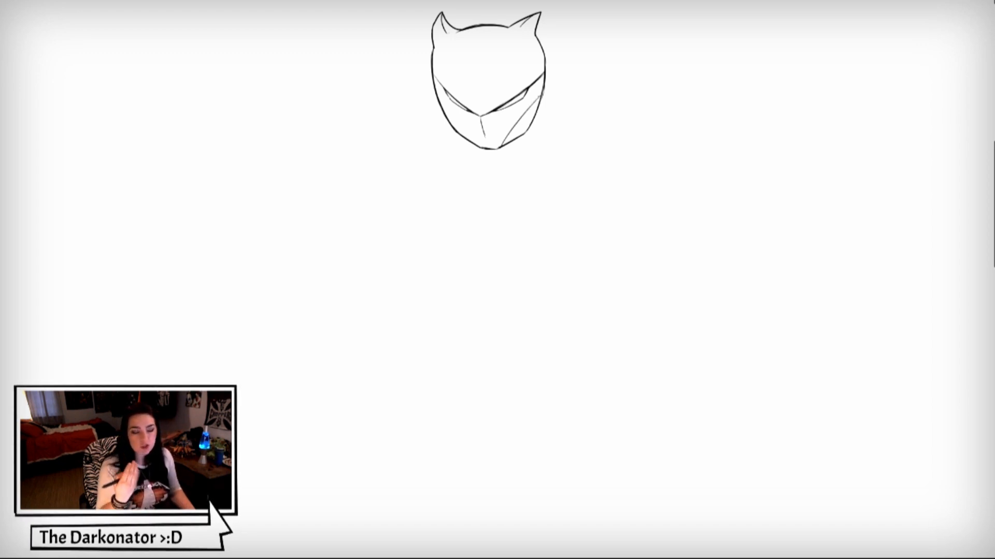
drag(447, 113, 472, 142)
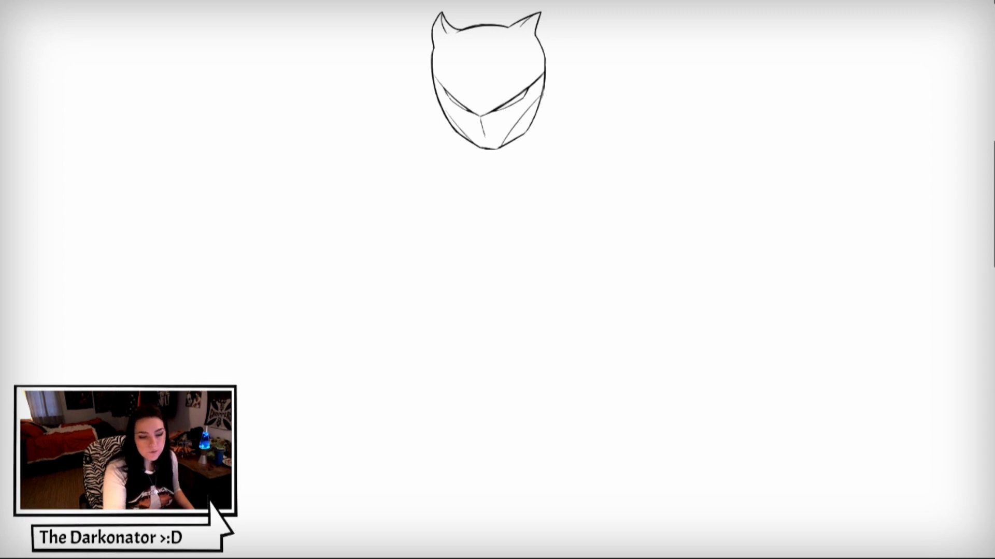
- Detail the mask's forehead with tapered stripes between the ears and thin curved panel lines running down towards the eyes
drag(457, 33, 471, 67)
mouse_move(489, 26)
mouse_down()
mouse_move(494, 68)
mouse_move(506, 27)
mouse_move(445, 76)
mouse_move(458, 48)
mouse_up()
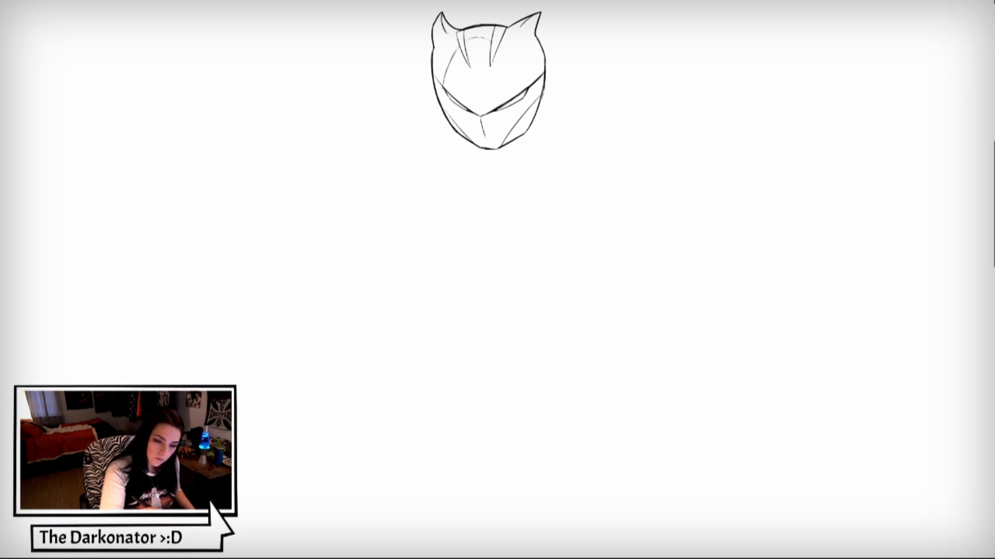
drag(506, 49, 528, 72)
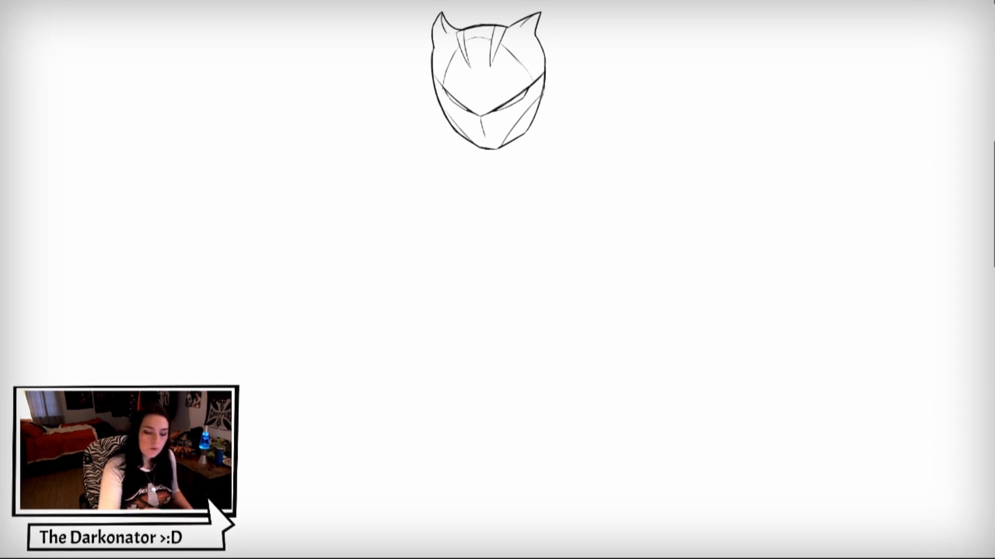
- Draw both sides of the neck, the sloping shoulder line beneath it, and the rounded far shoulder curving down into the upper arm
drag(460, 136, 477, 171)
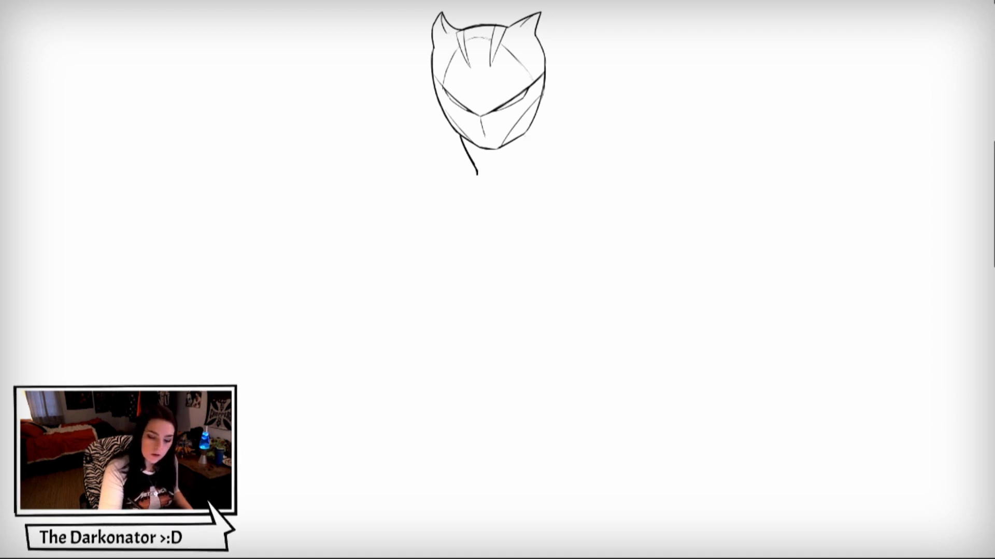
drag(524, 134, 530, 152)
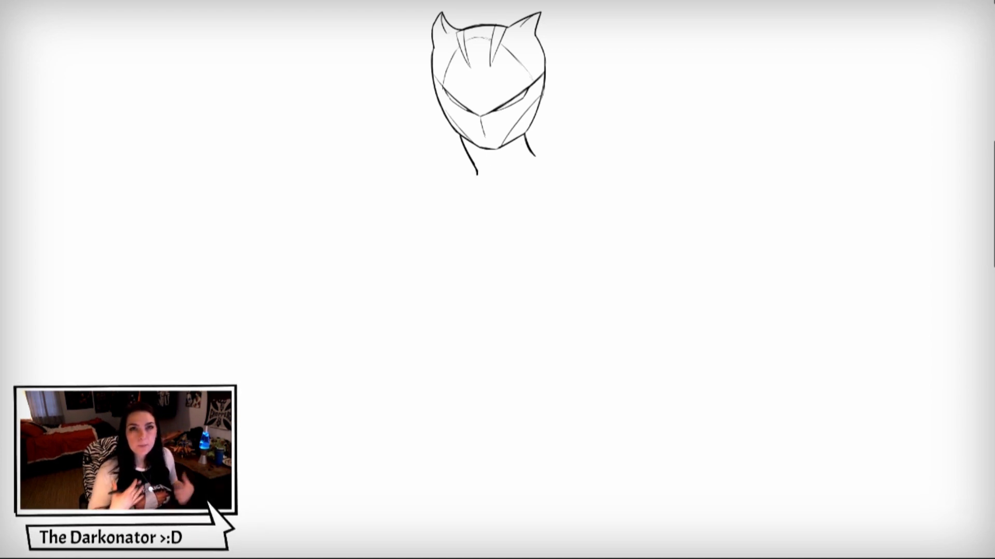
drag(444, 196, 540, 156)
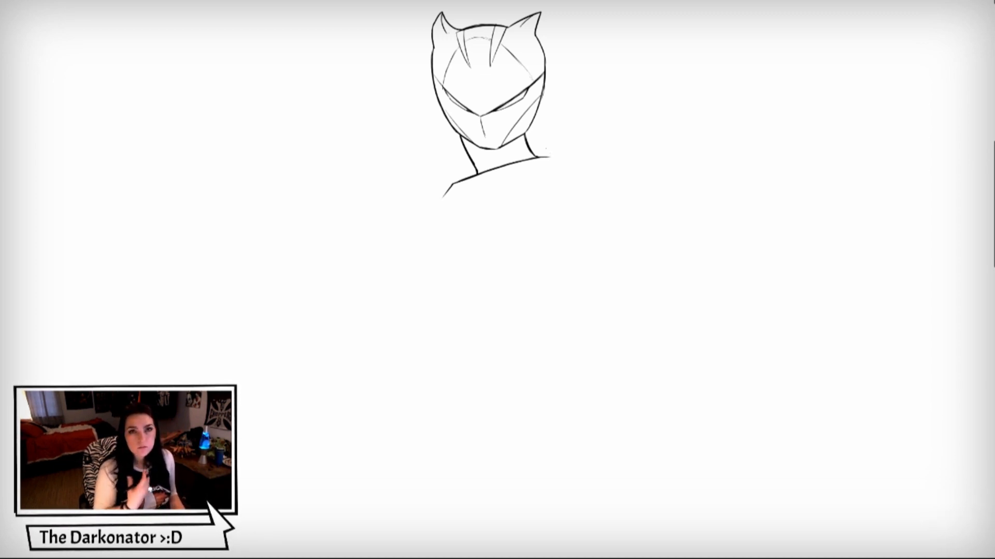
mouse_move(539, 157)
mouse_down()
mouse_move(588, 161)
mouse_move(604, 191)
mouse_move(601, 228)
mouse_up()
drag(607, 184, 604, 218)
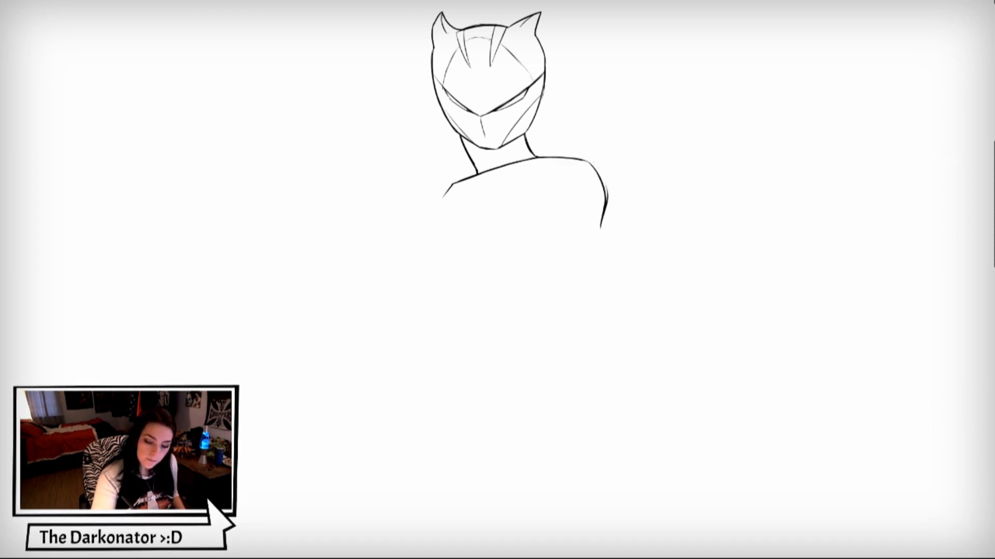
drag(608, 185, 609, 203)
drag(447, 191, 442, 198)
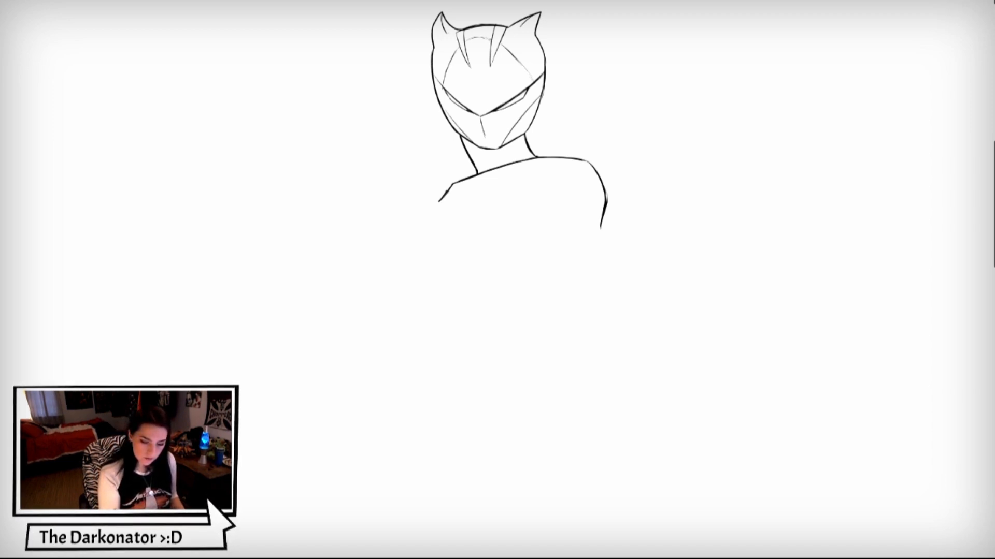
- Outline the chest with two rounded breast contours, continuing the first one from the lower end of the shoulder line
mouse_move(443, 196)
mouse_down()
mouse_move(369, 268)
mouse_move(380, 284)
mouse_up()
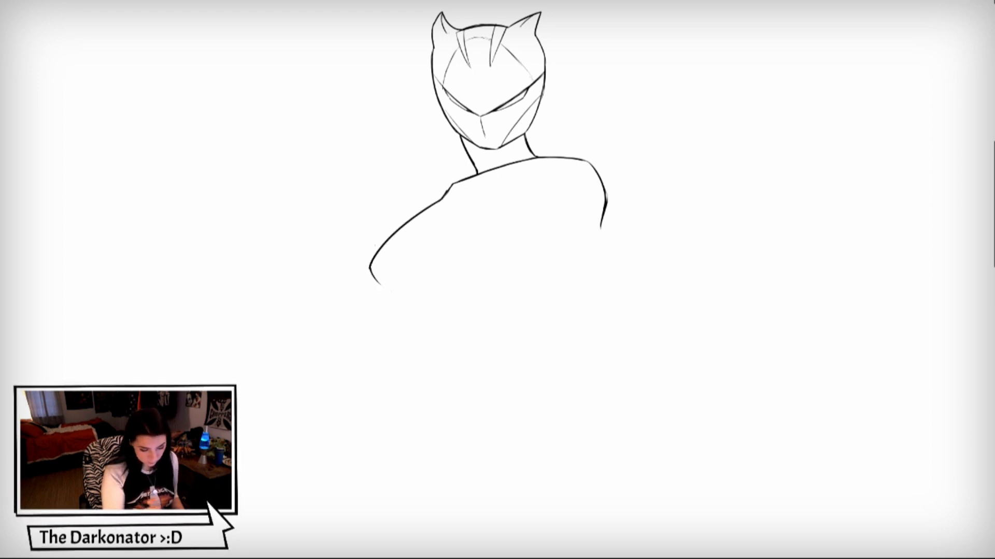
mouse_move(373, 276)
mouse_down()
mouse_move(384, 294)
mouse_move(426, 297)
mouse_up()
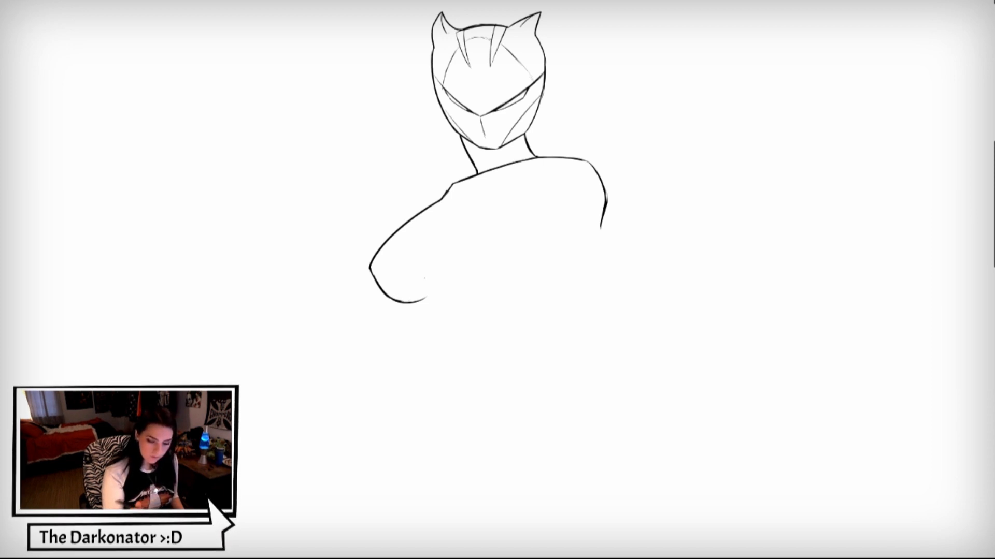
mouse_move(435, 254)
mouse_down()
mouse_move(450, 292)
mouse_move(535, 267)
mouse_move(529, 242)
mouse_up()
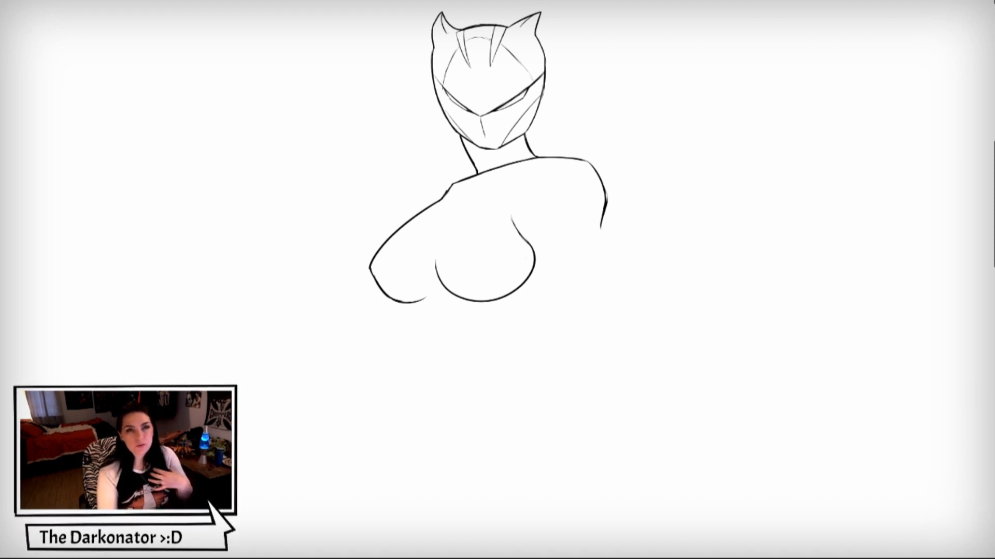
- Erase gaps in the contour between shoulder and chest, and draw a hand with pointed claws resting over it
drag(401, 223, 401, 227)
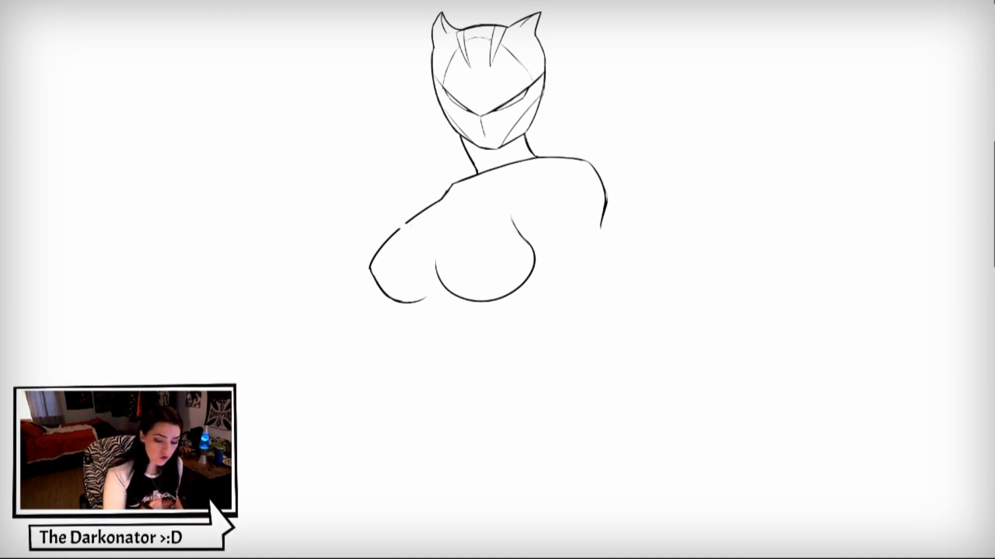
drag(418, 213, 434, 203)
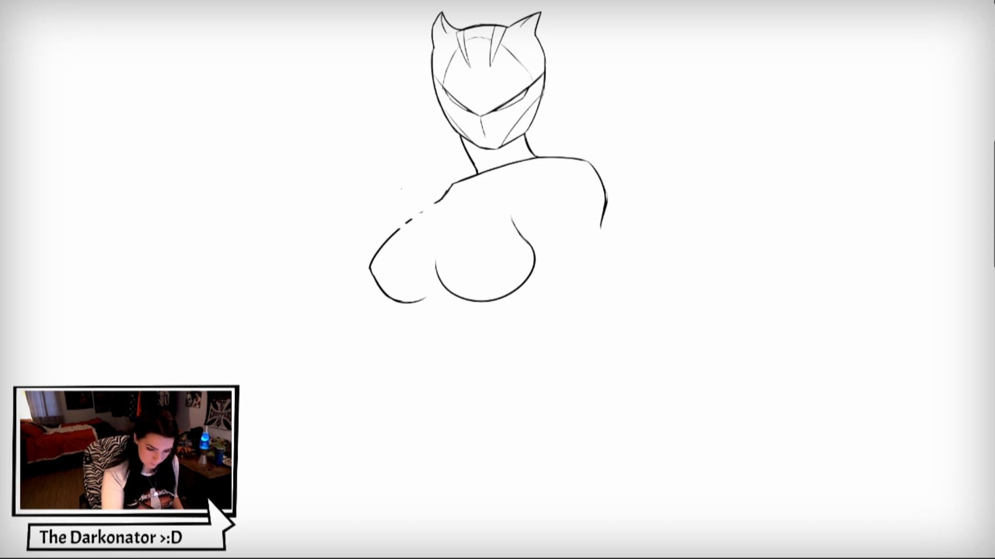
mouse_move(419, 206)
mouse_down()
mouse_move(455, 207)
mouse_move(435, 214)
mouse_up()
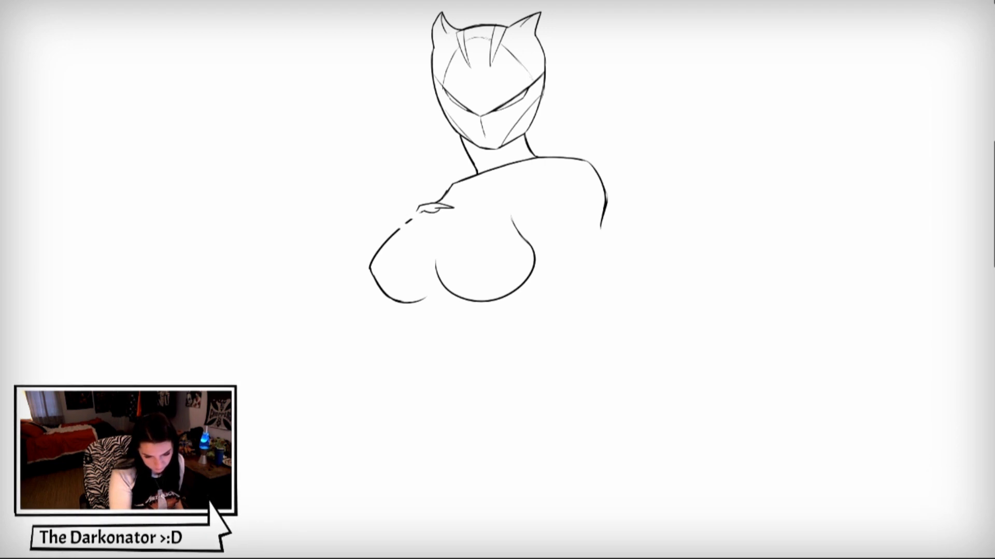
mouse_move(412, 214)
mouse_down()
mouse_move(456, 223)
mouse_move(427, 218)
mouse_up()
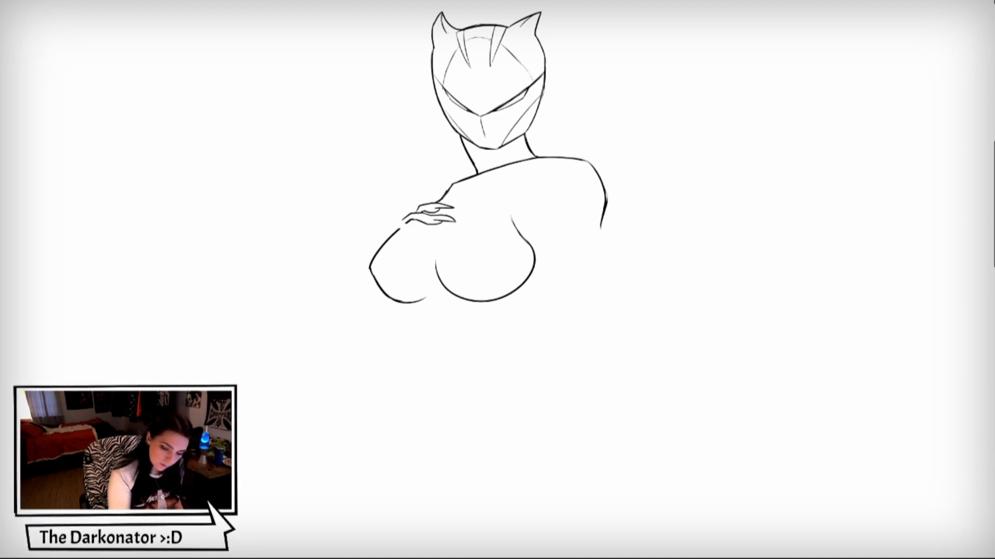
mouse_move(394, 226)
mouse_down()
mouse_move(423, 223)
mouse_move(430, 234)
mouse_move(416, 234)
mouse_up()
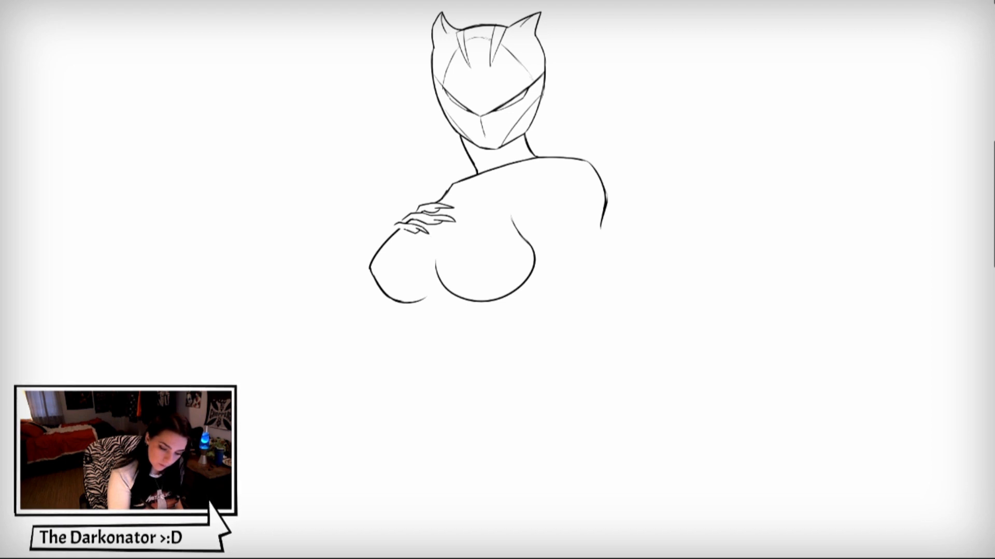
drag(383, 242, 404, 222)
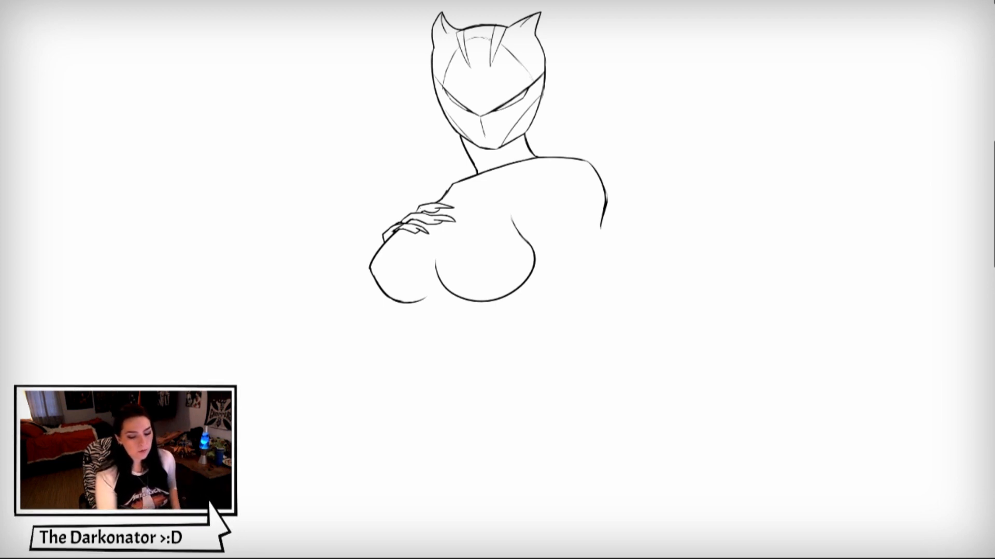
drag(424, 208, 449, 188)
- Add thin muscle and shading lines inside the neck below the chin
mouse_move(515, 142)
mouse_down()
mouse_move(511, 163)
mouse_move(482, 174)
mouse_up()
drag(521, 148, 517, 159)
drag(523, 147, 518, 159)
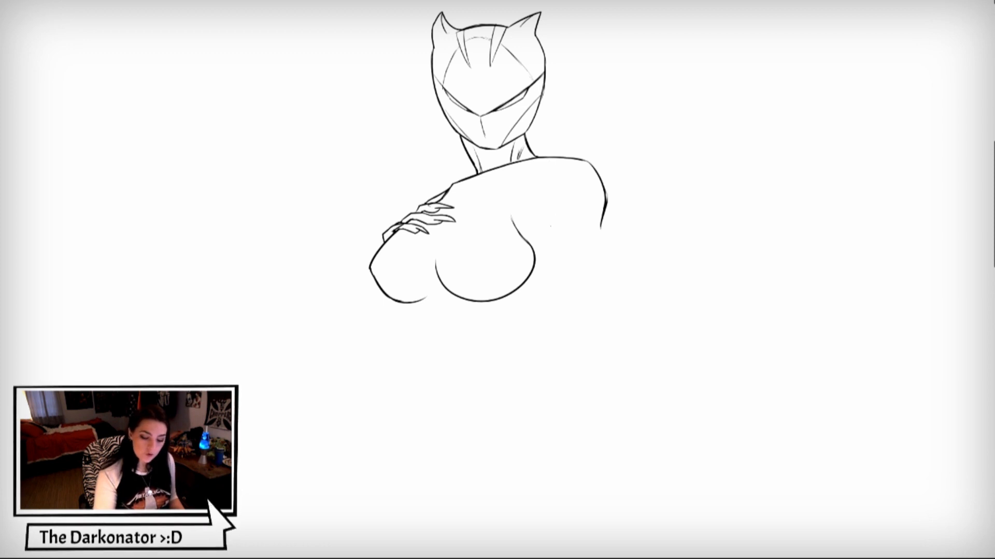
- Draw the lowered arm from shoulder to wrist with inner and outer contours, and add light crease lines at the elbow
drag(550, 218, 588, 333)
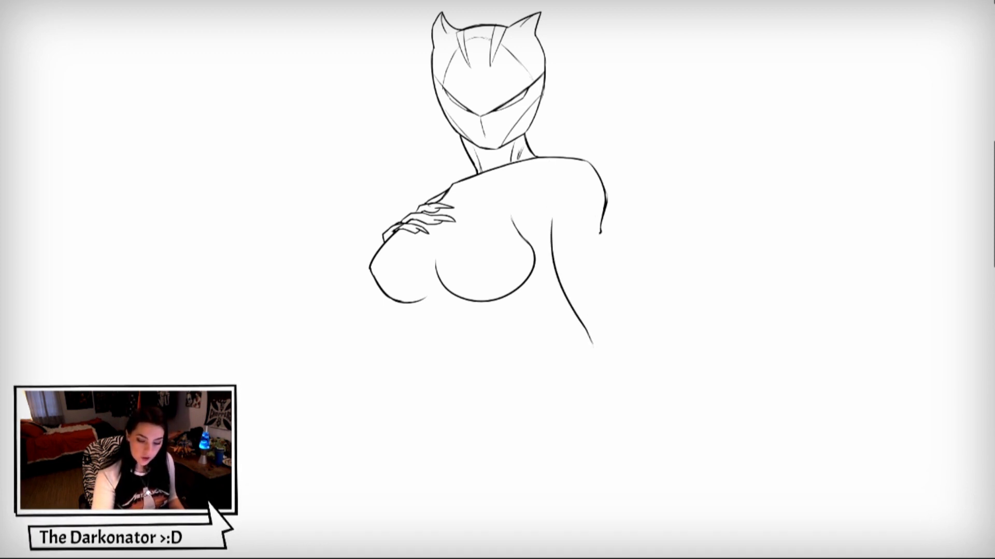
mouse_move(601, 233)
mouse_down()
mouse_move(629, 353)
mouse_move(595, 359)
mouse_move(595, 403)
mouse_move(631, 460)
mouse_up()
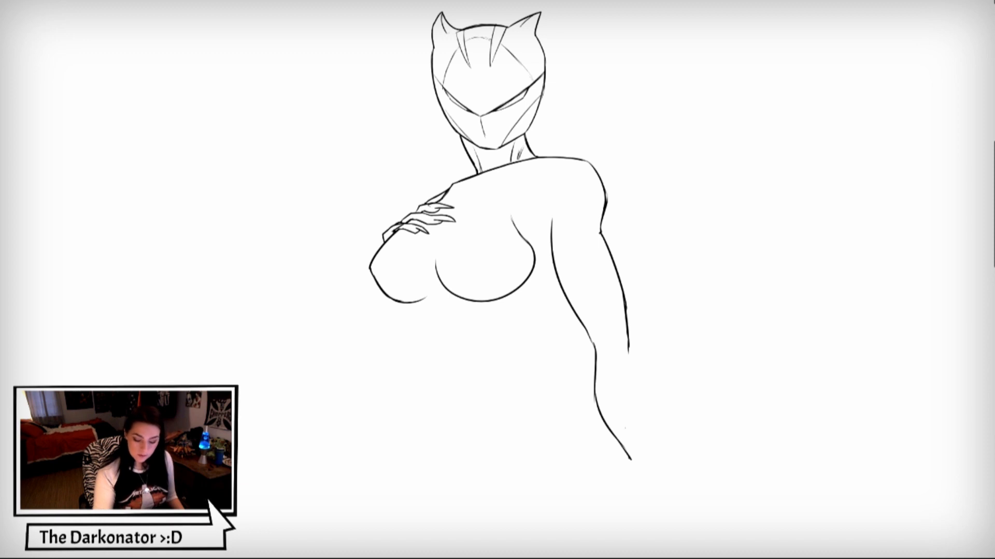
drag(628, 348, 652, 464)
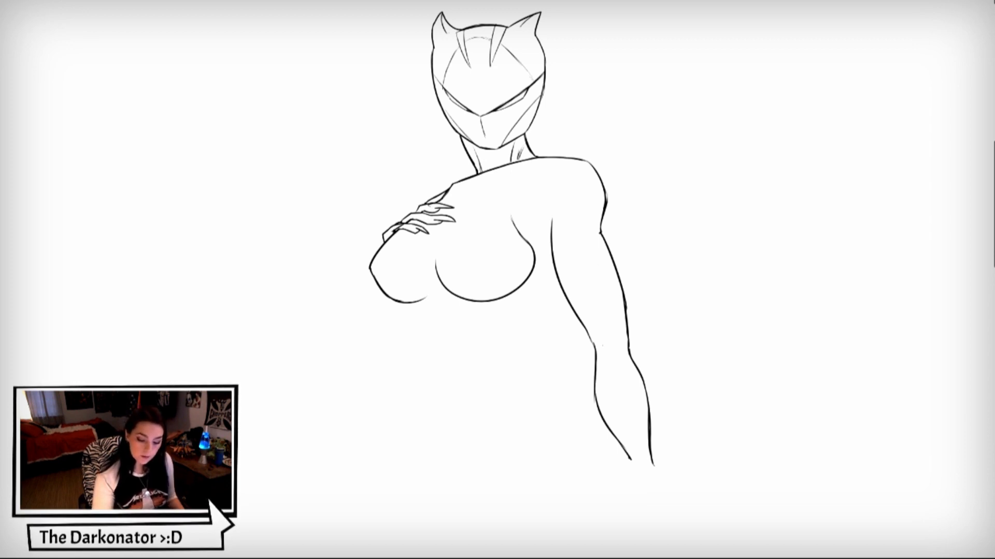
drag(622, 360, 625, 375)
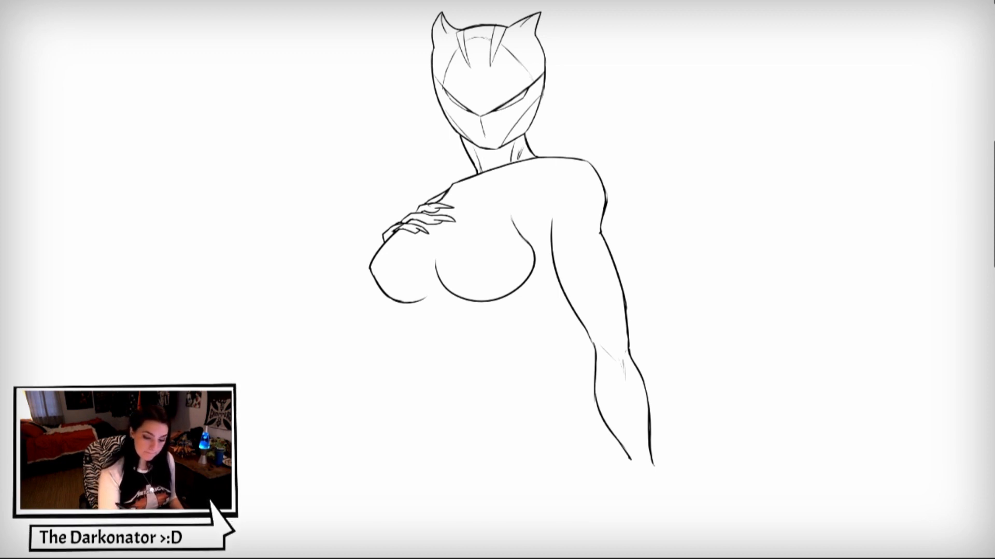
- Draw a segmented shoulder pad with a lower band, curved armhole seams and small hatched strap details above the lowered arm
mouse_move(550, 158)
mouse_down()
mouse_move(535, 180)
mouse_move(558, 184)
mouse_move(574, 231)
mouse_move(595, 228)
mouse_up()
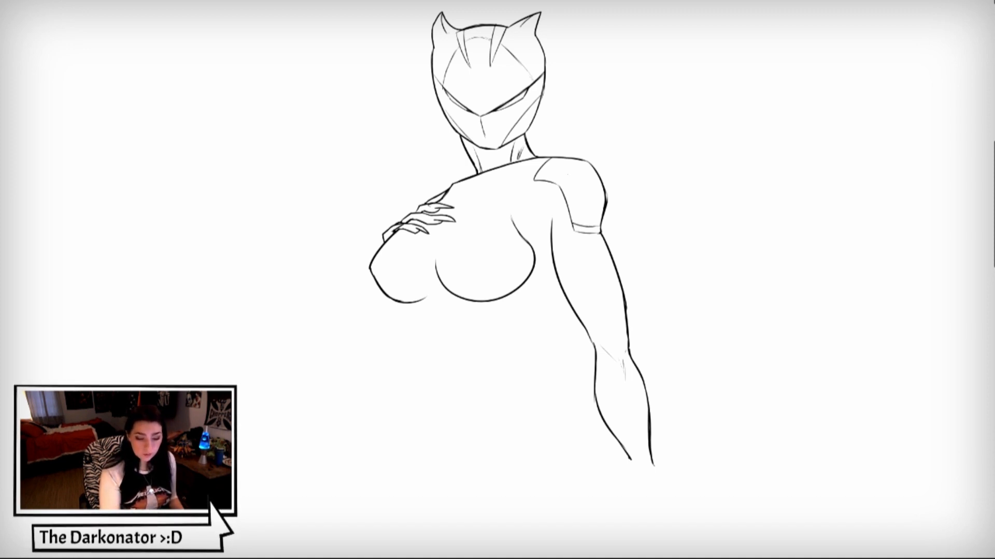
mouse_move(557, 184)
mouse_down()
mouse_move(591, 163)
mouse_move(528, 179)
mouse_move(527, 212)
mouse_move(550, 236)
mouse_up()
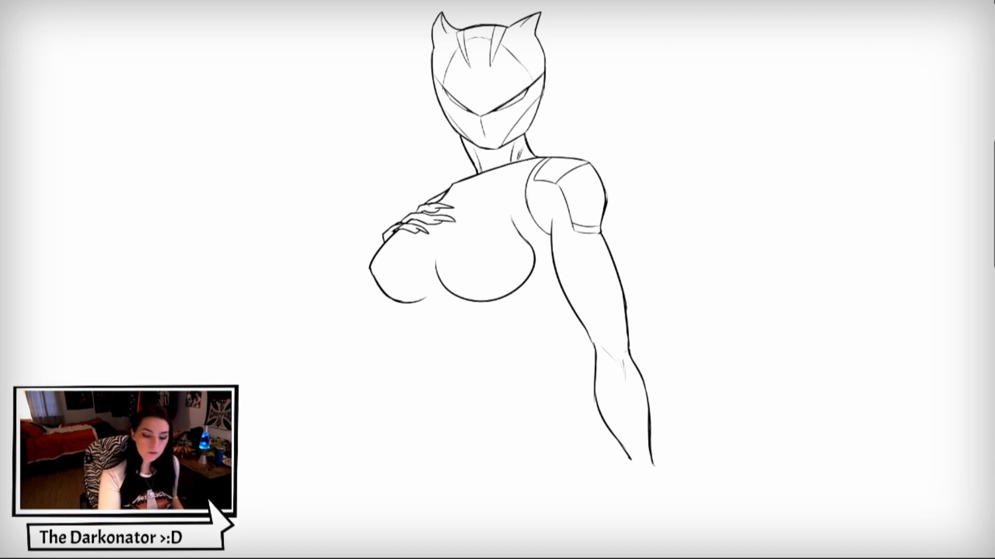
mouse_move(526, 161)
mouse_down()
mouse_move(512, 171)
mouse_move(530, 175)
mouse_move(524, 184)
mouse_move(526, 175)
mouse_up()
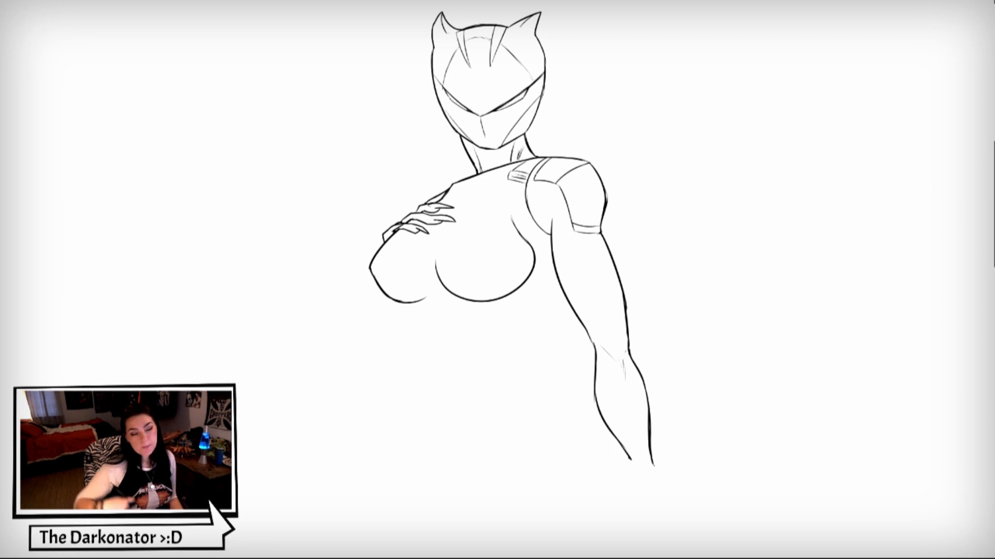
mouse_move(507, 196)
mouse_down()
mouse_move(517, 228)
mouse_move(553, 261)
mouse_up()
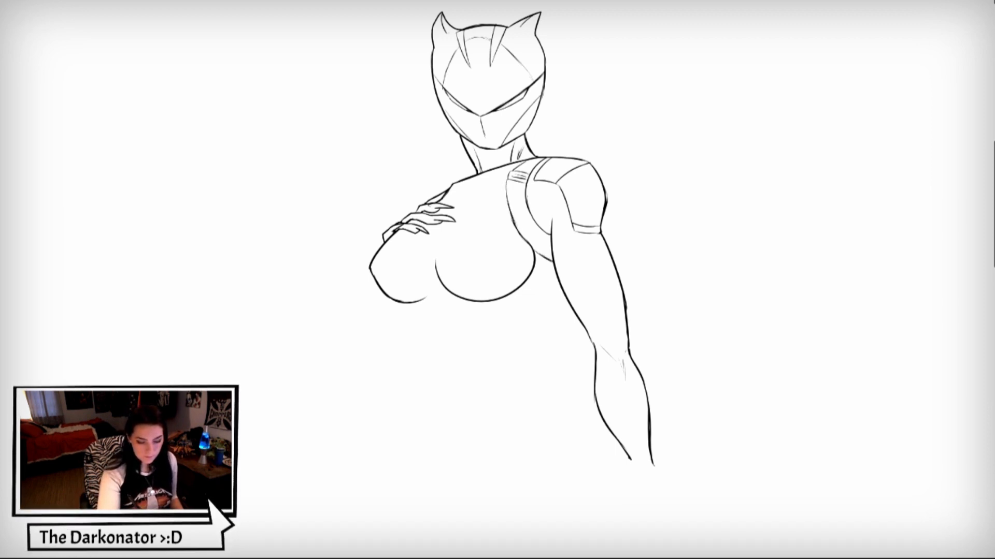
- Draw an angular, notched collar piece below the neck and add small black accents beneath it
drag(452, 187, 462, 188)
mouse_move(462, 188)
mouse_down()
mouse_move(455, 201)
mouse_move(466, 201)
mouse_up()
drag(466, 201, 513, 169)
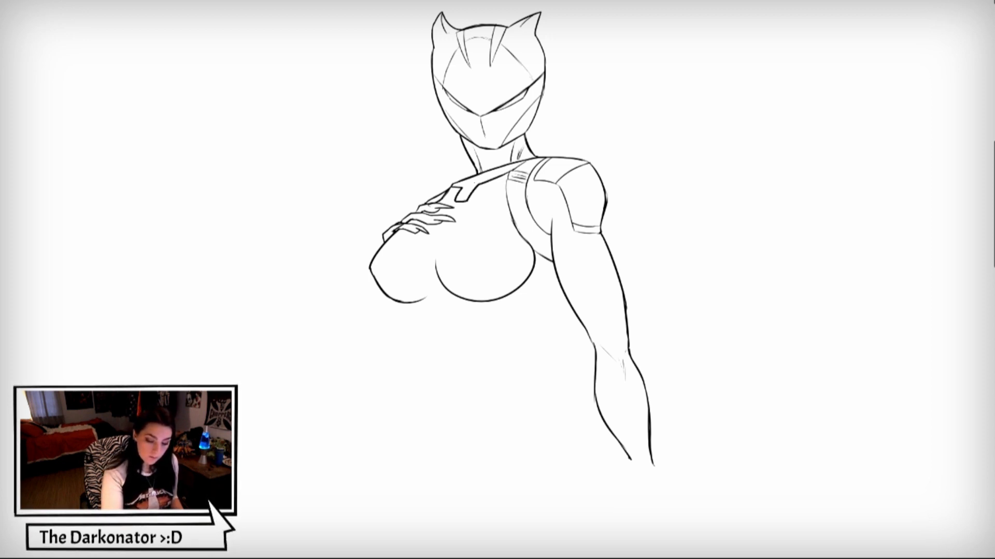
mouse_move(446, 193)
mouse_down()
mouse_move(453, 201)
mouse_move(496, 190)
mouse_up()
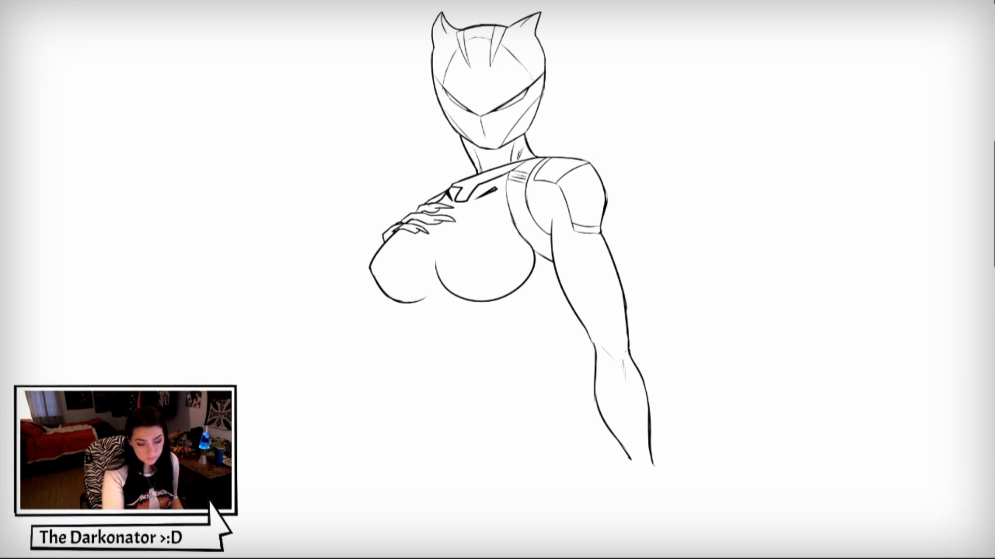
- Close the two rounded chest contours and add thin suit seams below the claws and beside the collar
mouse_move(438, 263)
mouse_down()
mouse_move(444, 240)
mouse_move(507, 218)
mouse_move(515, 224)
mouse_move(437, 265)
mouse_up()
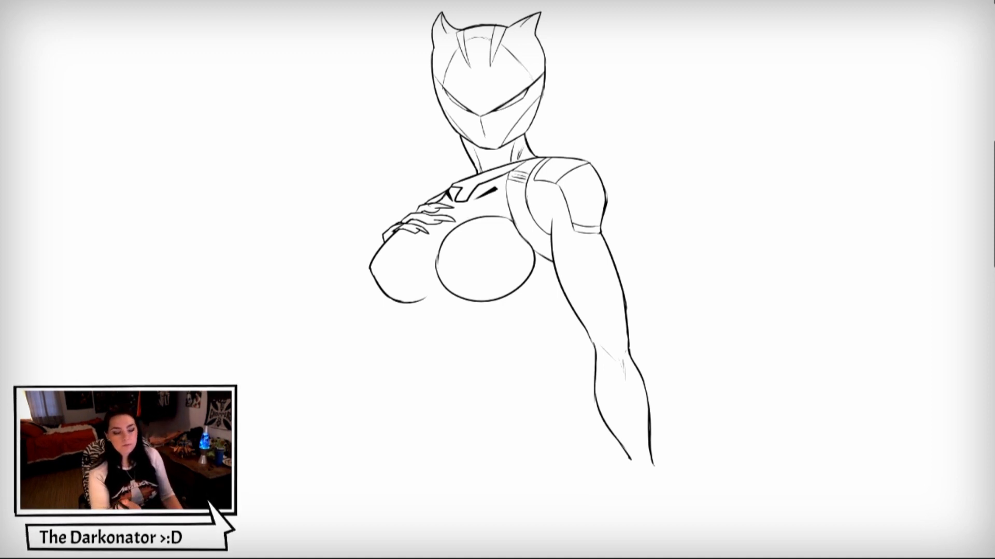
drag(424, 236, 430, 260)
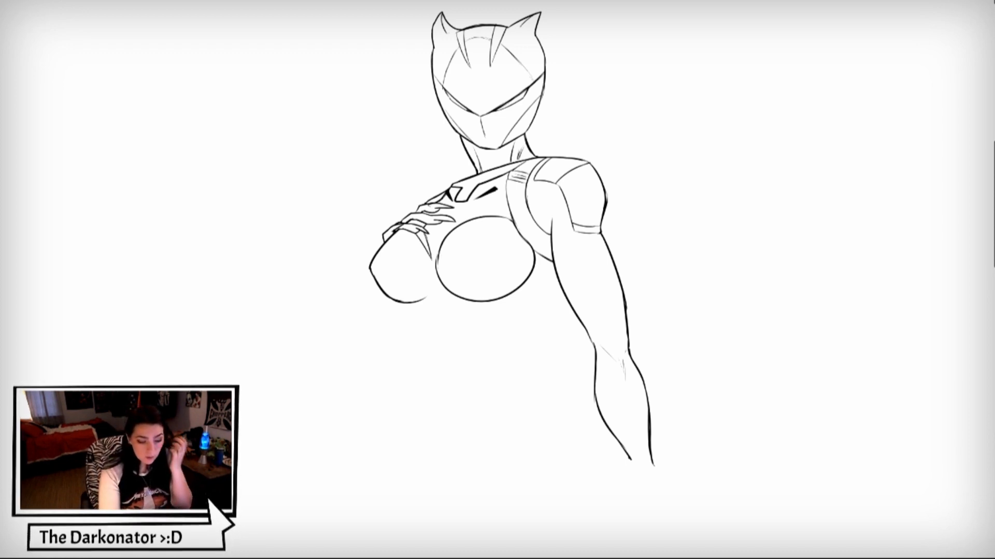
drag(504, 186, 478, 219)
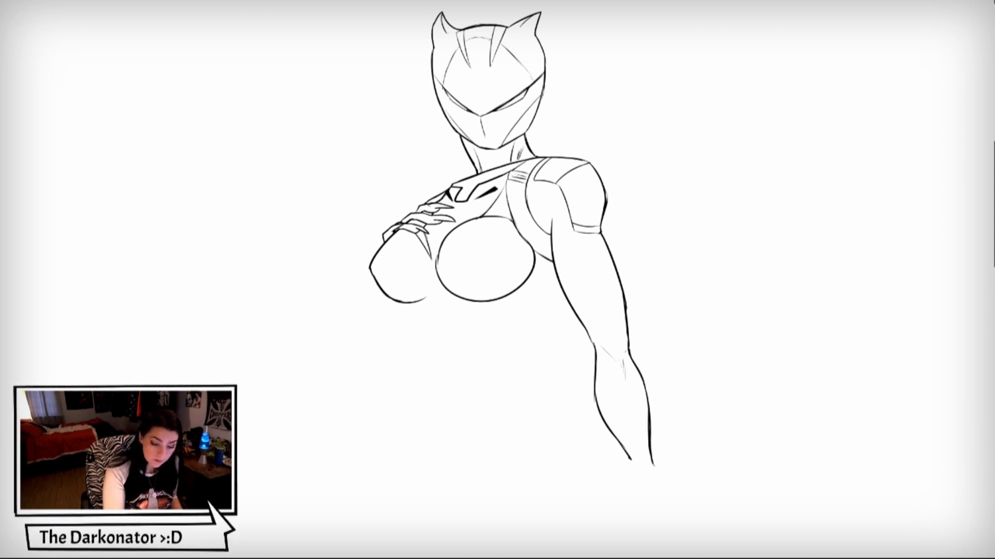
drag(431, 270, 430, 293)
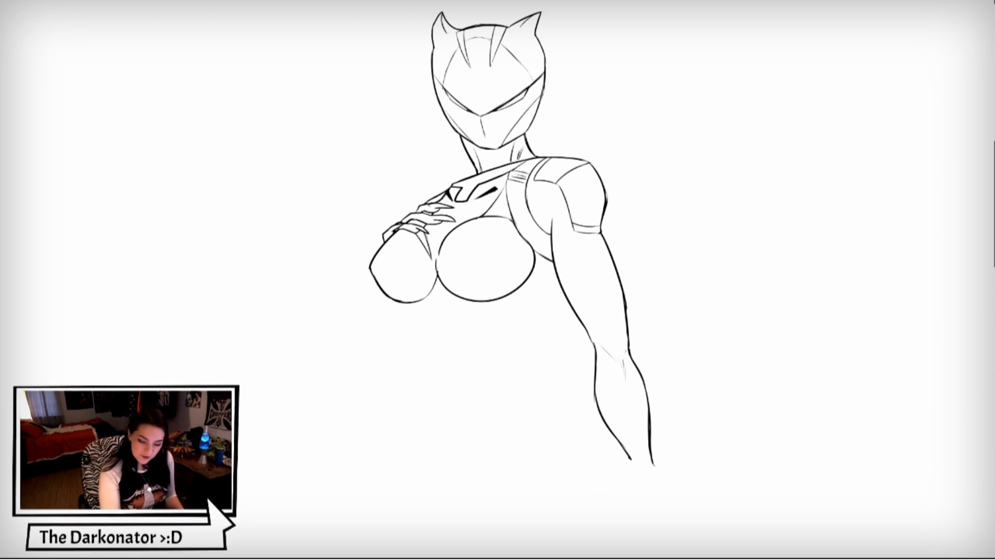
- Outline both sides of the waist and continue the contour beside the lowered arm around the hip and down the thigh
drag(560, 291, 520, 346)
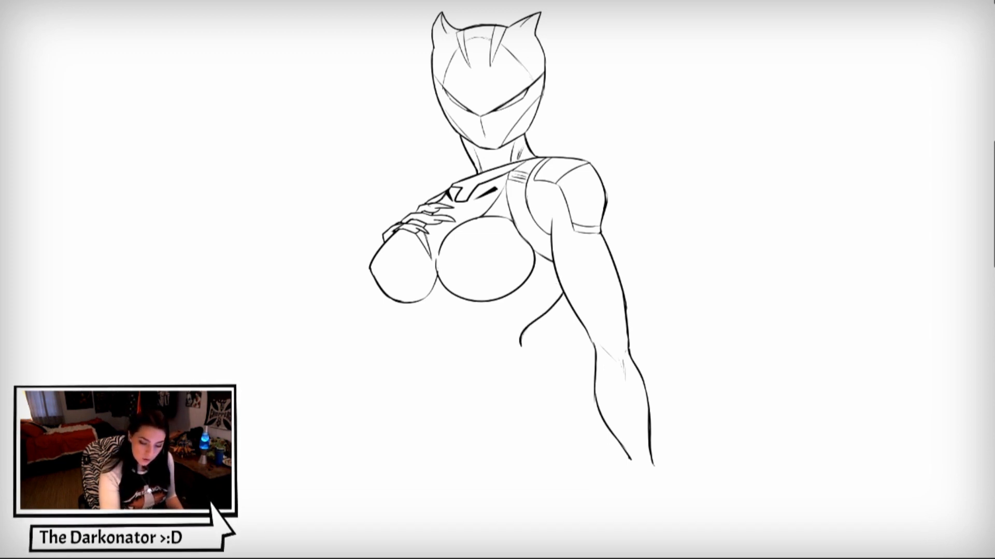
drag(415, 302, 422, 345)
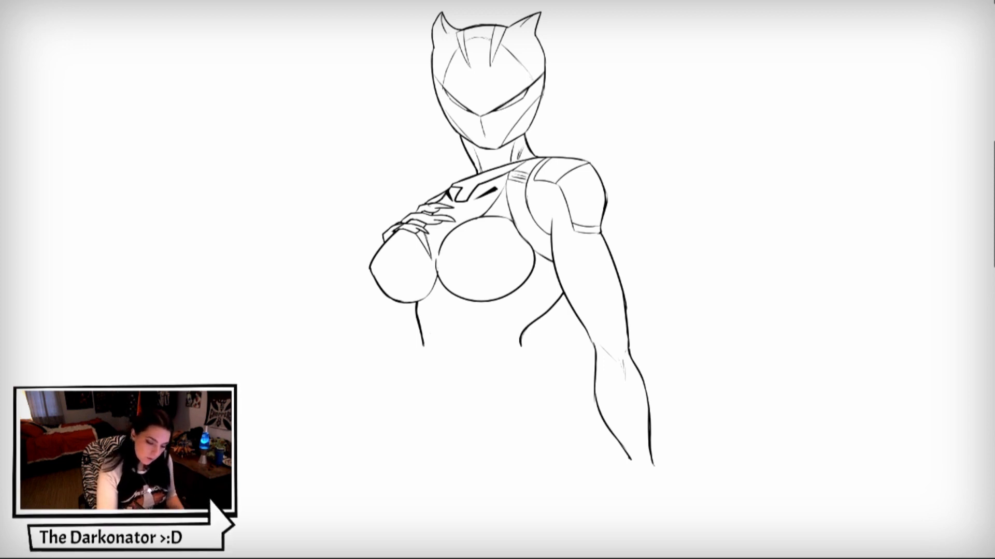
drag(424, 346, 420, 392)
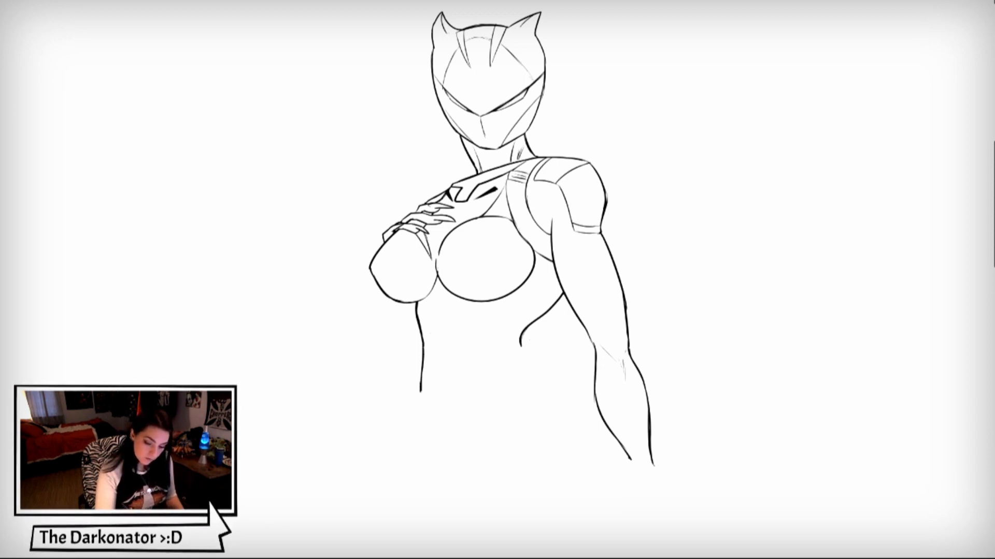
drag(520, 344, 536, 365)
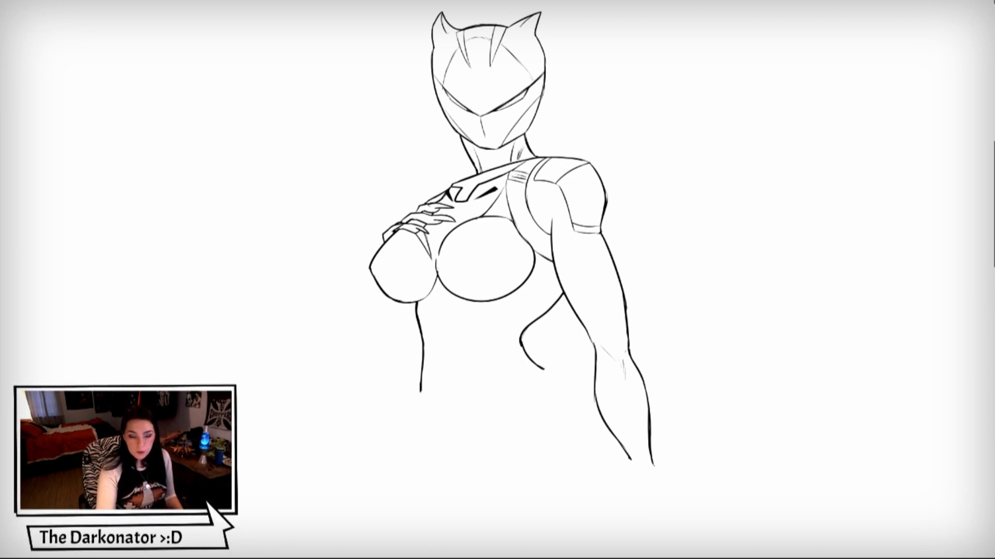
mouse_move(546, 369)
mouse_down()
mouse_move(584, 414)
mouse_move(594, 463)
mouse_move(545, 539)
mouse_up()
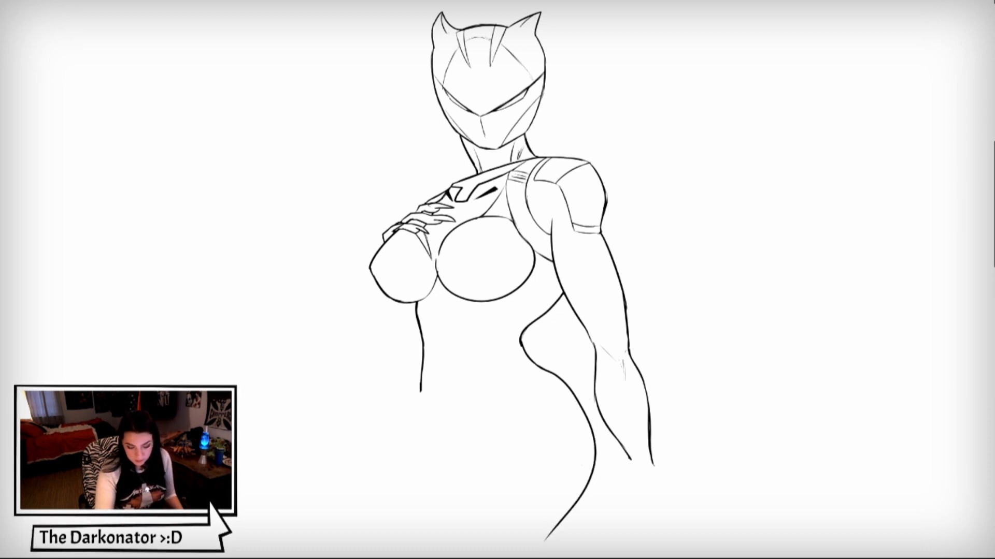
drag(558, 525, 537, 555)
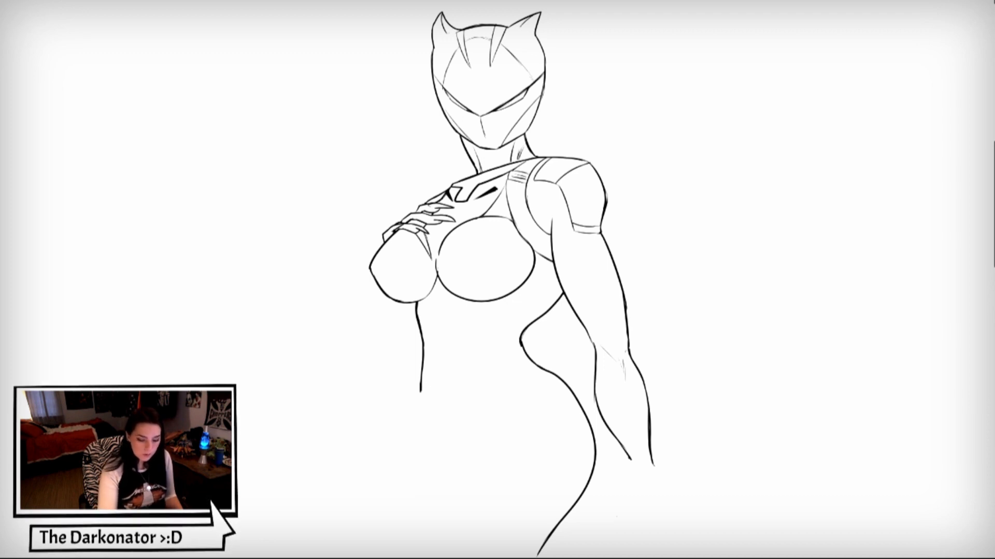
- Draw the opposite hip and thigh contour and the inner line of the front thigh, undoing the extra stroke
mouse_move(420, 391)
mouse_down()
mouse_move(407, 434)
mouse_move(452, 533)
mouse_up()
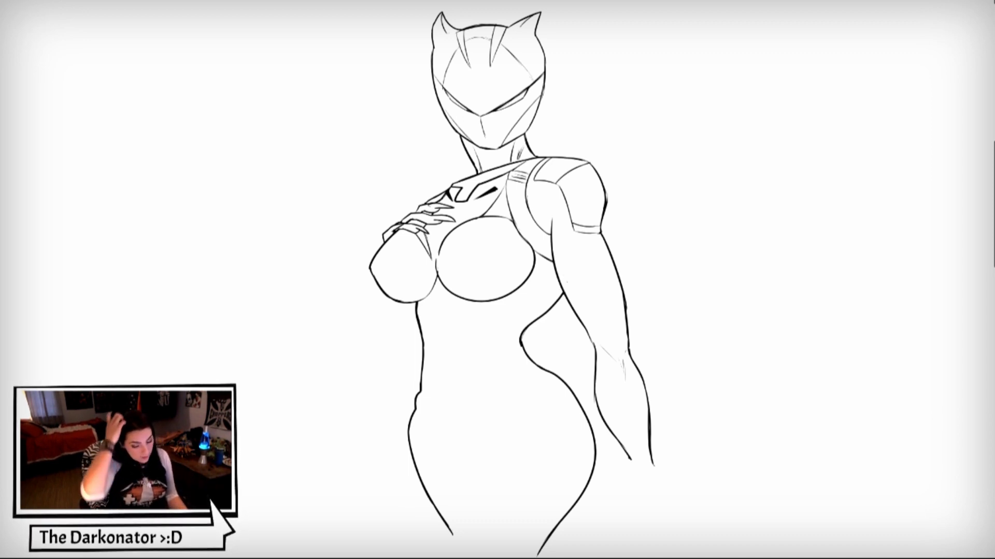
mouse_move(490, 418)
mouse_down()
mouse_move(450, 492)
mouse_move(454, 553)
mouse_up()
drag(451, 491, 451, 510)
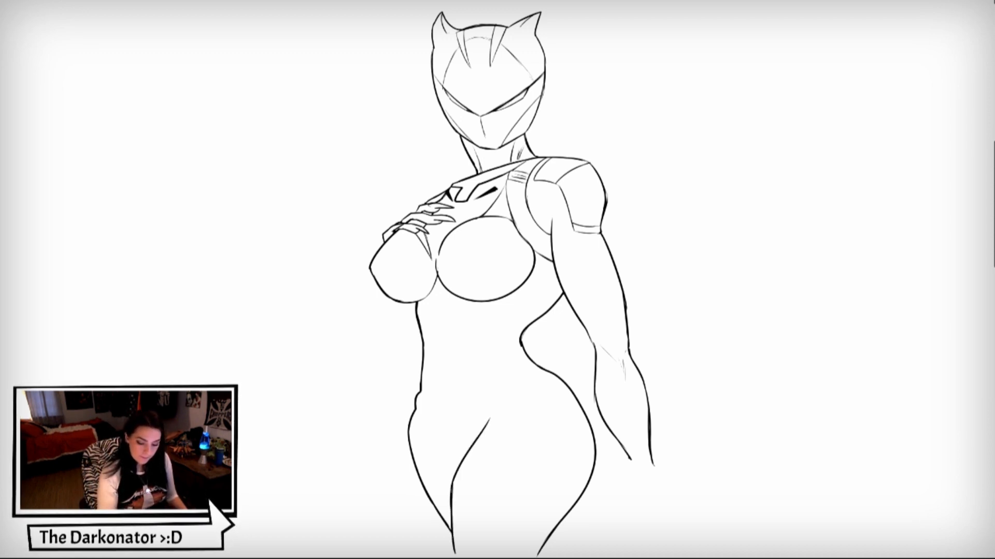
drag(468, 458, 451, 515)
key(ctrl+z)
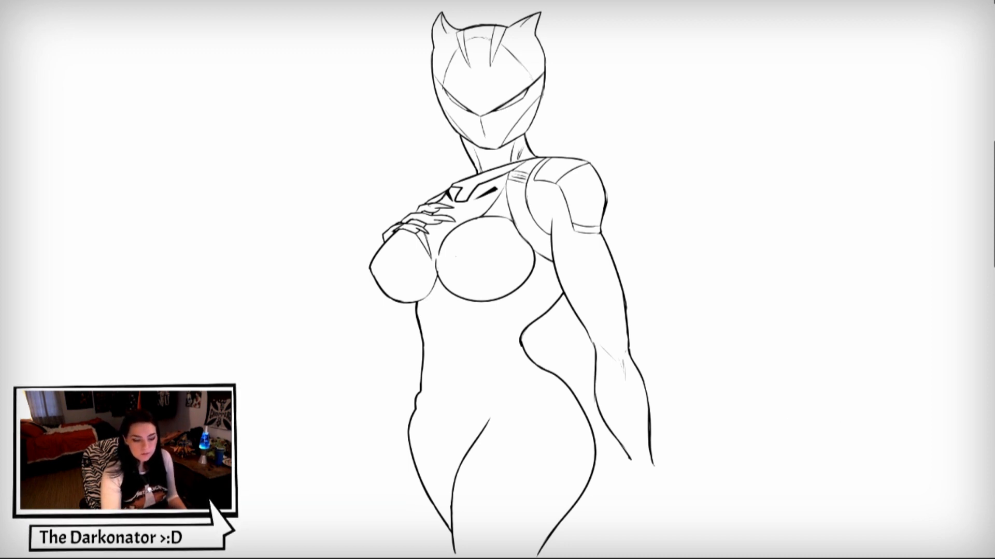
- Draw long curved suit seams down the abdomen and a tapering curved panel across the side of the waist
mouse_move(455, 299)
mouse_down()
mouse_move(442, 387)
mouse_move(473, 437)
mouse_up()
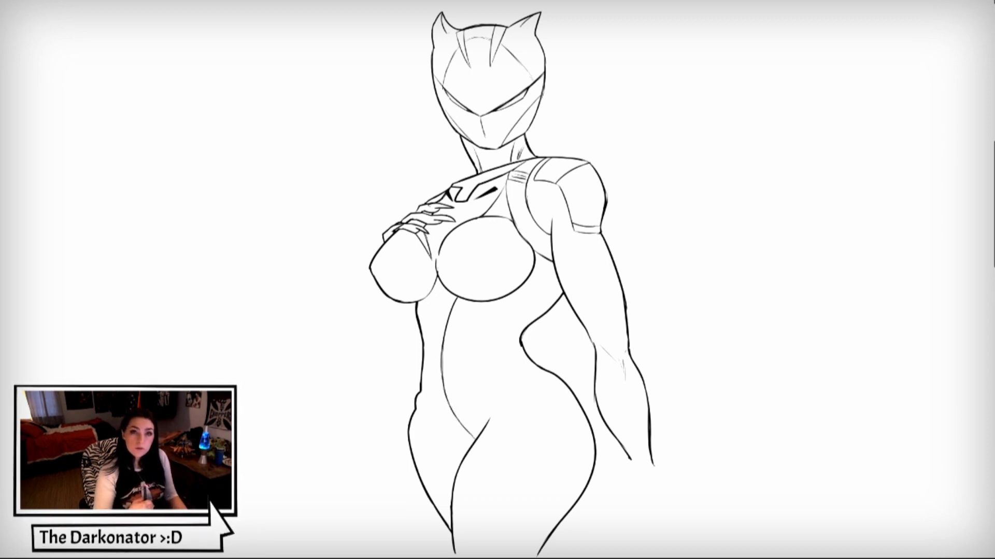
drag(428, 295, 424, 360)
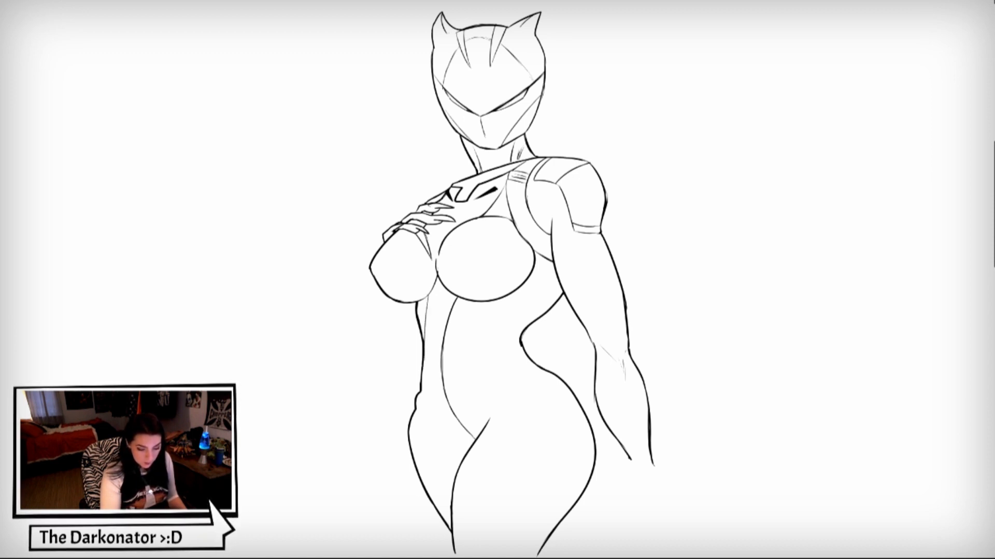
drag(422, 382, 435, 425)
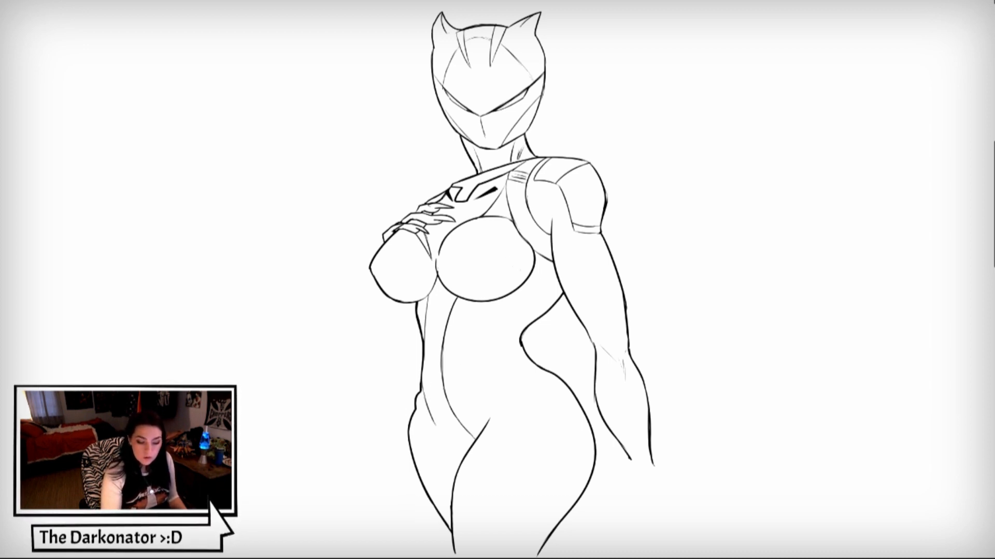
mouse_move(559, 287)
mouse_down()
mouse_move(485, 319)
mouse_move(463, 344)
mouse_move(451, 391)
mouse_move(489, 354)
mouse_move(517, 345)
mouse_move(472, 365)
mouse_up()
drag(528, 300, 554, 303)
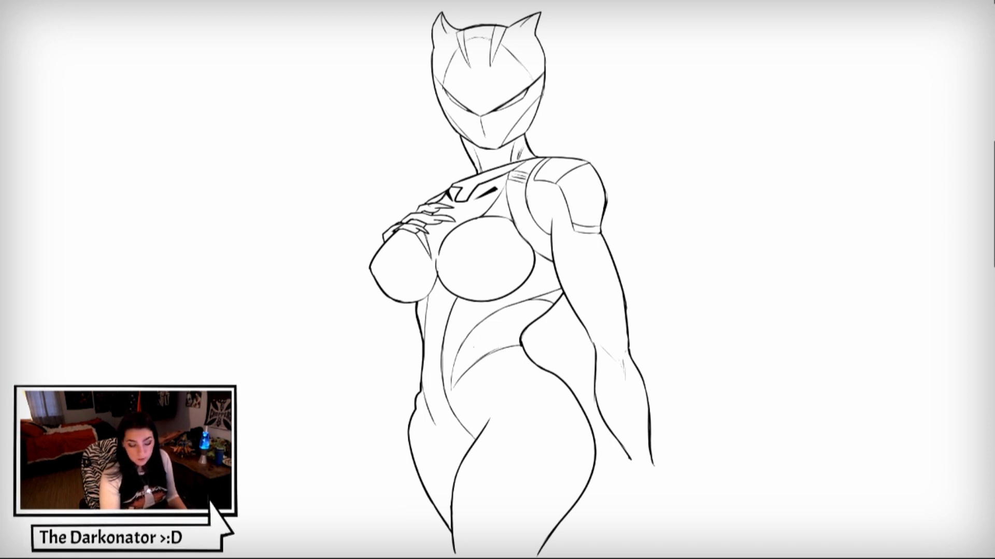
drag(452, 391, 467, 374)
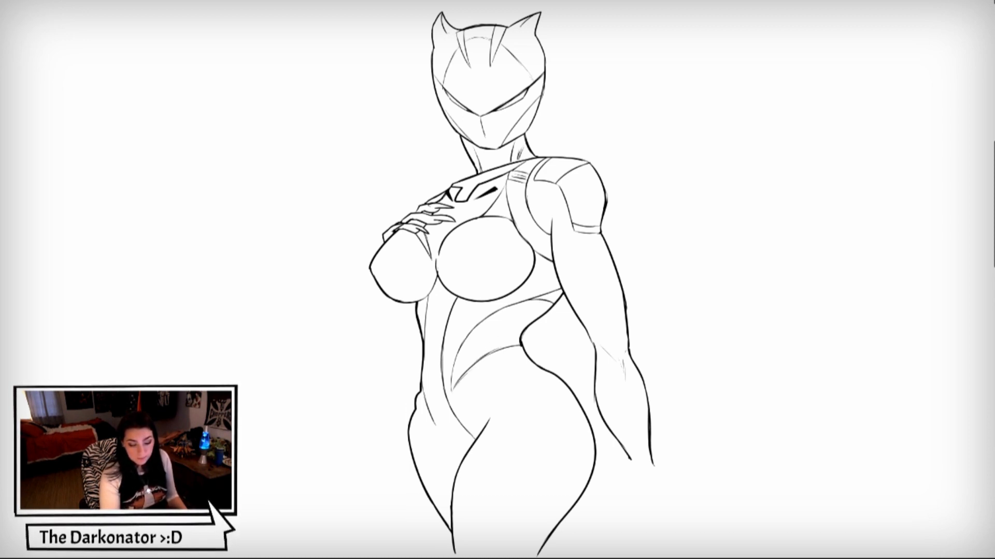
- Add an angular notch line and small solid black accents to the suit just beneath the chest
mouse_move(466, 299)
mouse_down()
mouse_move(474, 313)
mouse_move(480, 300)
mouse_move(461, 341)
mouse_up()
drag(468, 301, 474, 308)
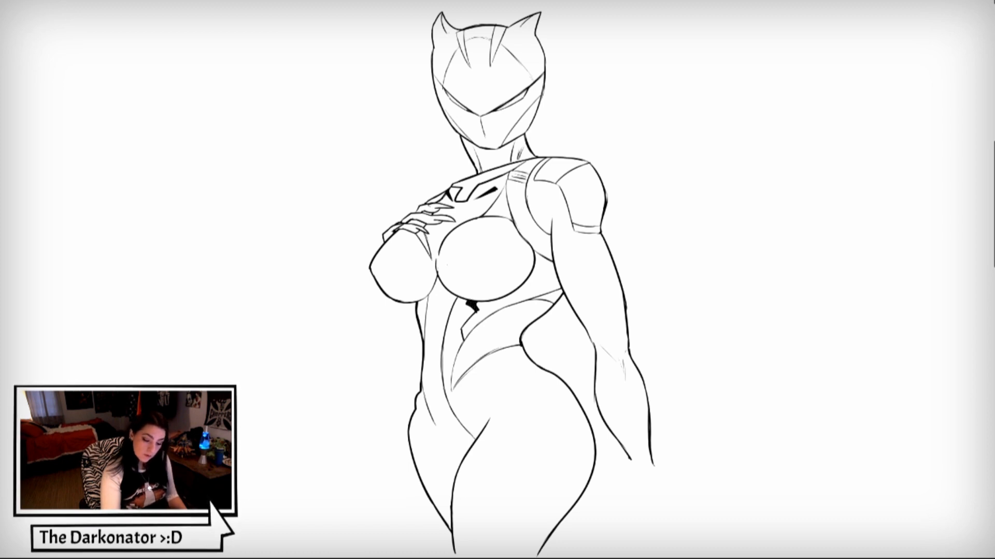
mouse_move(425, 299)
mouse_down()
mouse_move(421, 311)
mouse_move(423, 302)
mouse_up()
key(ctrl+z)
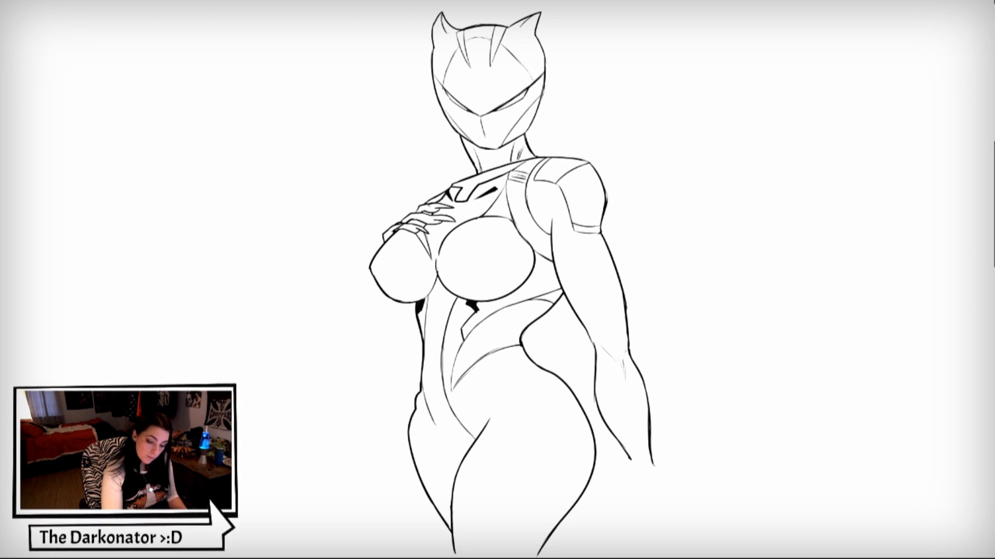
- Draw a belt line with oval hip details, angular pelvis panels and sweeping curved seams across the front thigh
mouse_move(436, 354)
mouse_down()
mouse_move(425, 355)
mouse_move(452, 373)
mouse_move(466, 409)
mouse_move(475, 399)
mouse_move(426, 419)
mouse_up()
drag(428, 397, 419, 415)
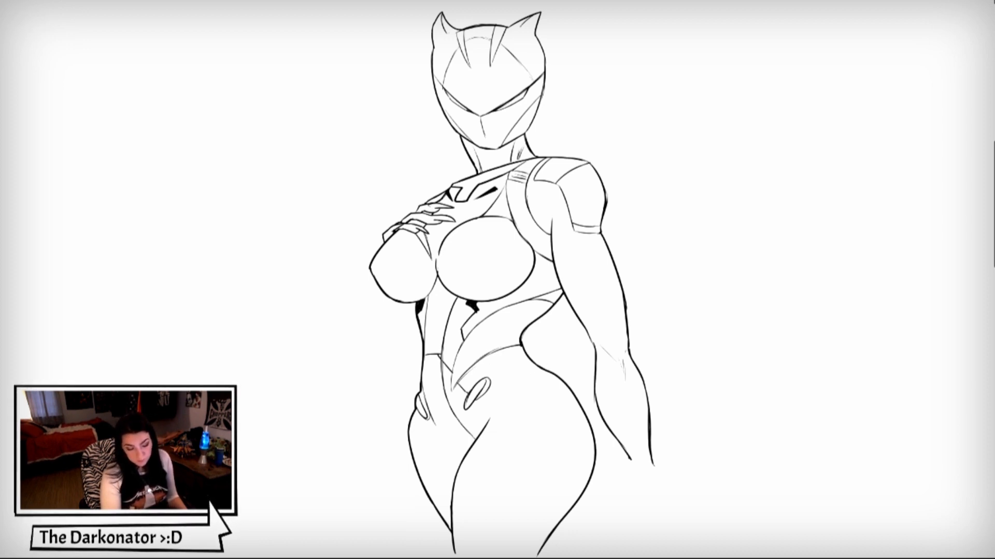
drag(475, 402, 488, 420)
drag(491, 378, 527, 359)
drag(435, 424, 459, 428)
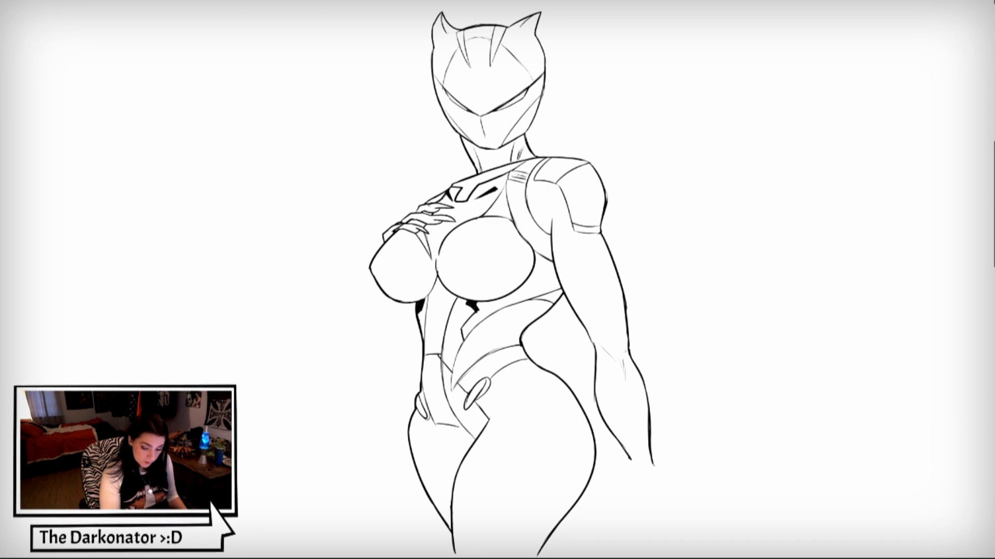
mouse_move(454, 391)
mouse_down()
mouse_move(465, 423)
mouse_move(459, 465)
mouse_up()
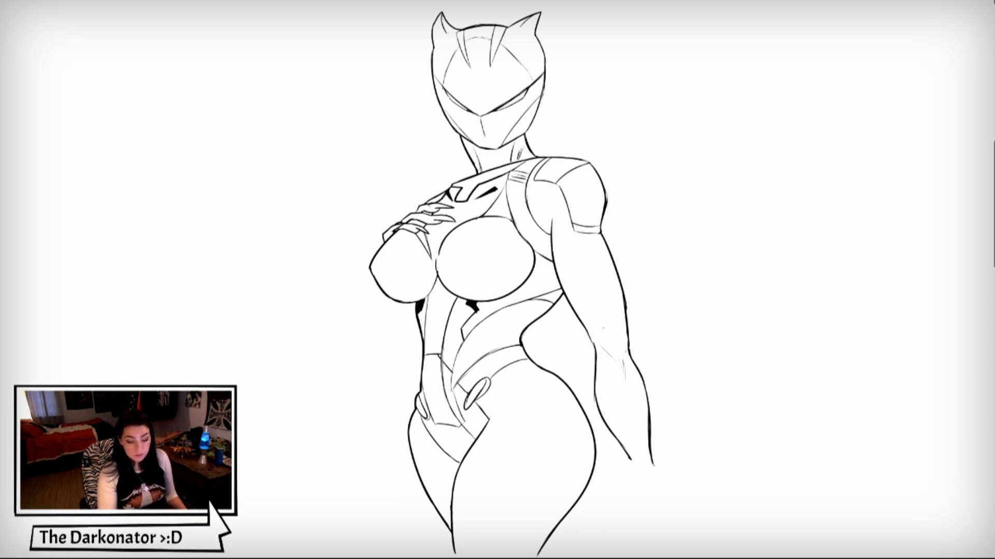
mouse_move(556, 377)
mouse_down()
mouse_move(457, 535)
mouse_move(497, 483)
mouse_move(565, 439)
mouse_move(579, 407)
mouse_move(538, 460)
mouse_move(586, 475)
mouse_move(581, 495)
mouse_up()
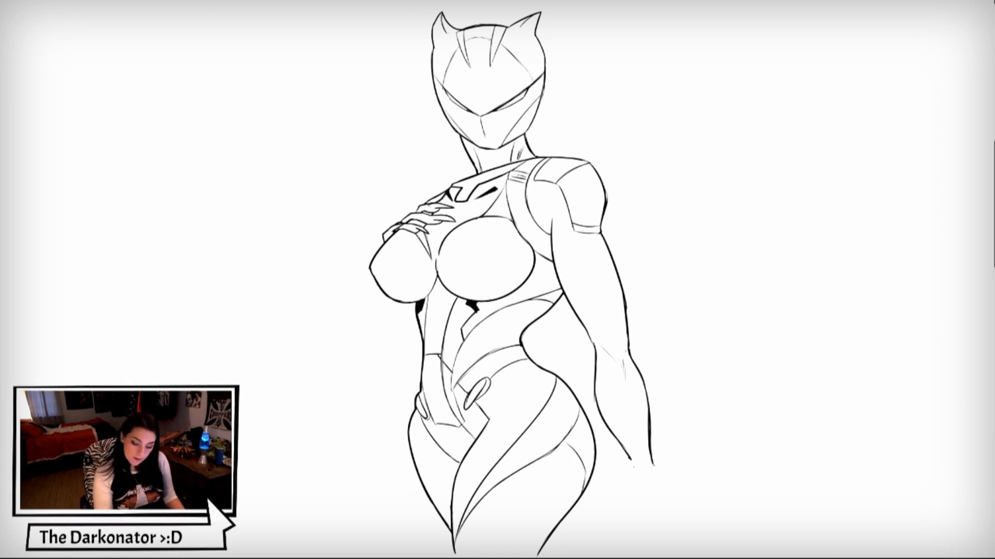
- Draw a flared, jagged-edged cuff at the lowered wrist and a hand with curled, clawed fingers below it
mouse_move(606, 461)
mouse_down()
mouse_move(669, 472)
mouse_move(620, 473)
mouse_move(618, 483)
mouse_move(663, 487)
mouse_up()
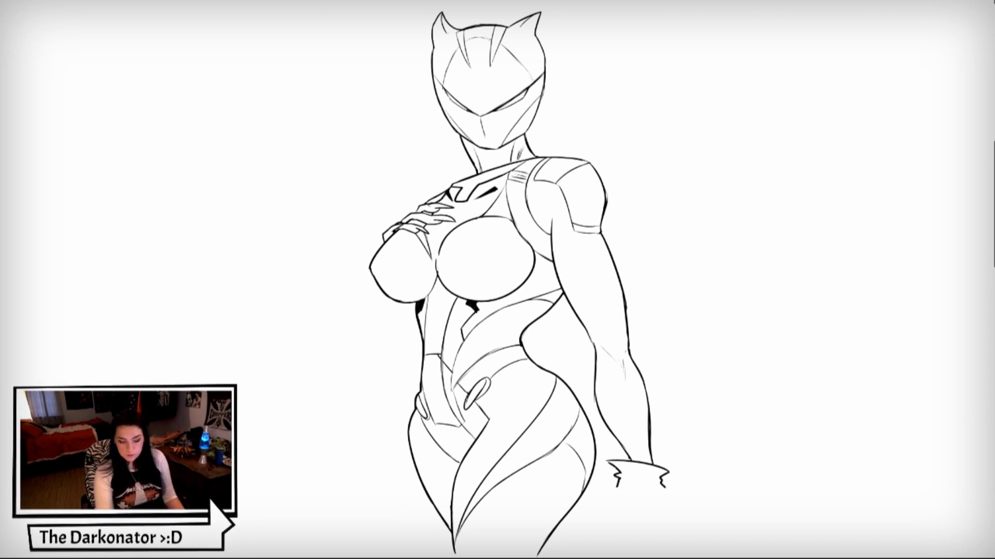
drag(627, 473, 652, 476)
mouse_move(642, 476)
mouse_down()
mouse_move(654, 480)
mouse_move(630, 517)
mouse_move(658, 548)
mouse_up()
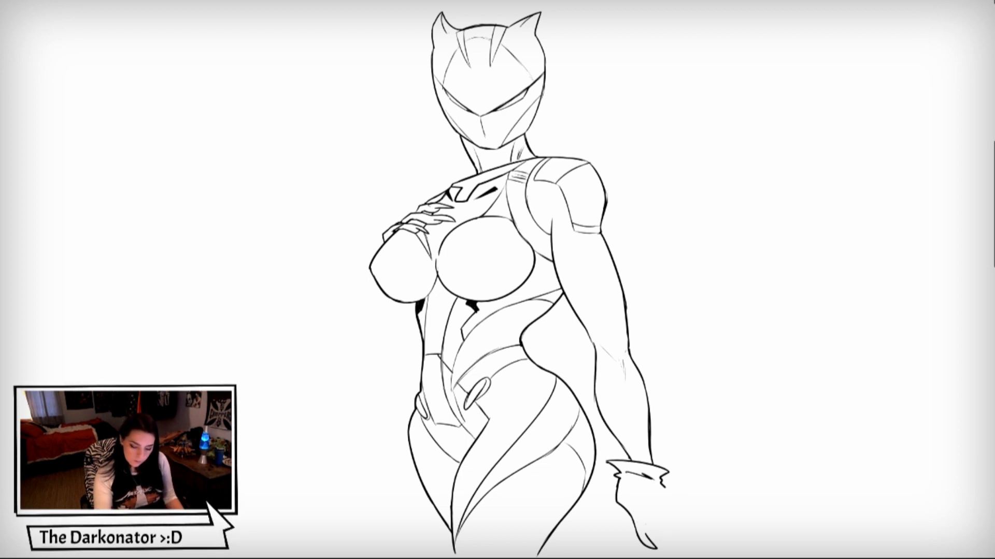
drag(648, 536, 650, 504)
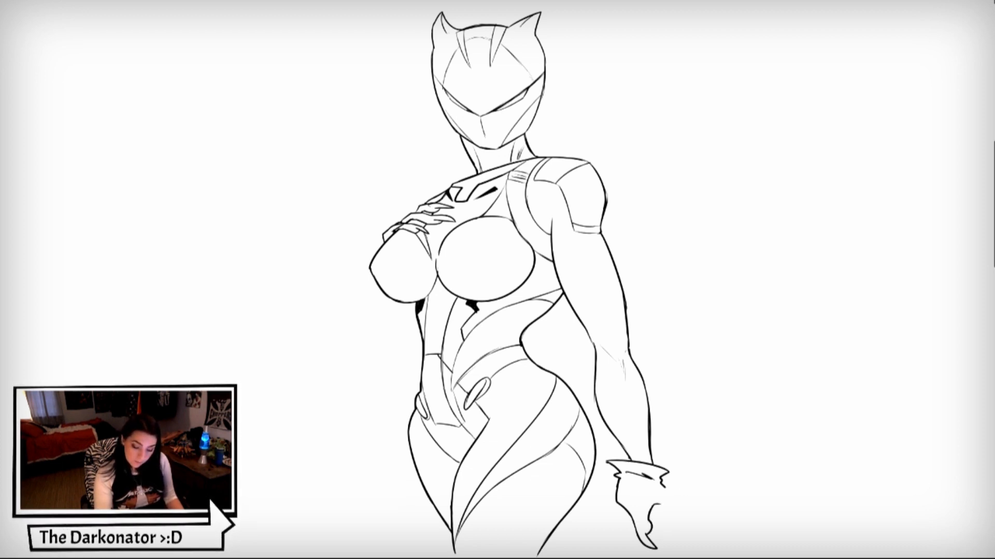
mouse_move(663, 485)
mouse_down()
mouse_move(692, 526)
mouse_move(689, 558)
mouse_move(693, 539)
mouse_move(653, 510)
mouse_up()
mouse_move(678, 543)
mouse_down()
mouse_move(667, 555)
mouse_move(665, 517)
mouse_move(651, 538)
mouse_up()
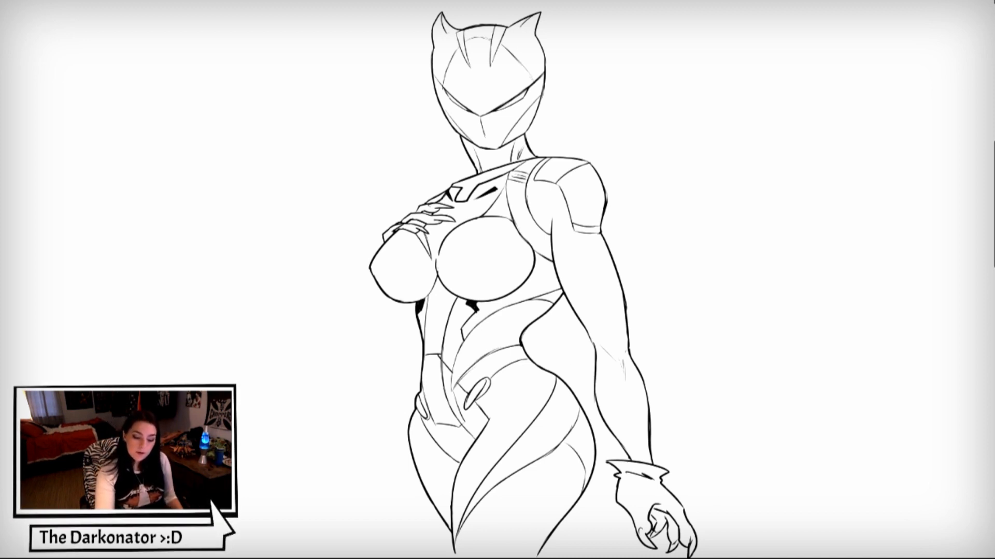
- Draw a long cat tail curling out from behind the hip and lowered arm, with curved bands near its rounded tip
mouse_move(541, 371)
mouse_down()
mouse_move(591, 352)
mouse_move(589, 396)
mouse_up()
mouse_move(626, 316)
mouse_down()
mouse_move(706, 279)
mouse_move(765, 315)
mouse_move(760, 401)
mouse_move(689, 433)
mouse_move(680, 401)
mouse_move(726, 391)
mouse_move(756, 336)
mouse_move(685, 309)
mouse_move(629, 352)
mouse_up()
drag(735, 397, 719, 425)
drag(761, 375, 766, 389)
drag(707, 401, 696, 415)
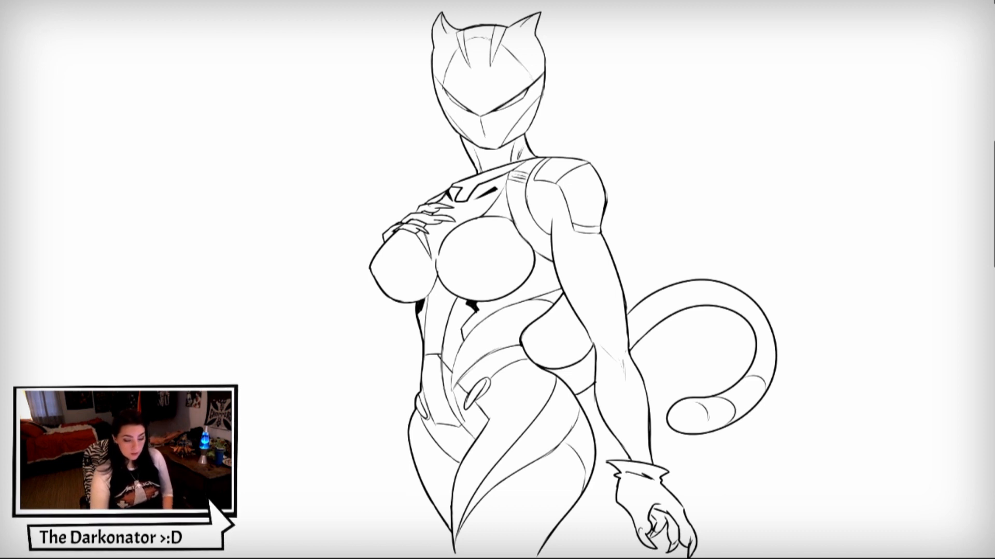
- Draw a short contour line joining the underside of the far breast to the side of the torso
drag(400, 304, 416, 318)
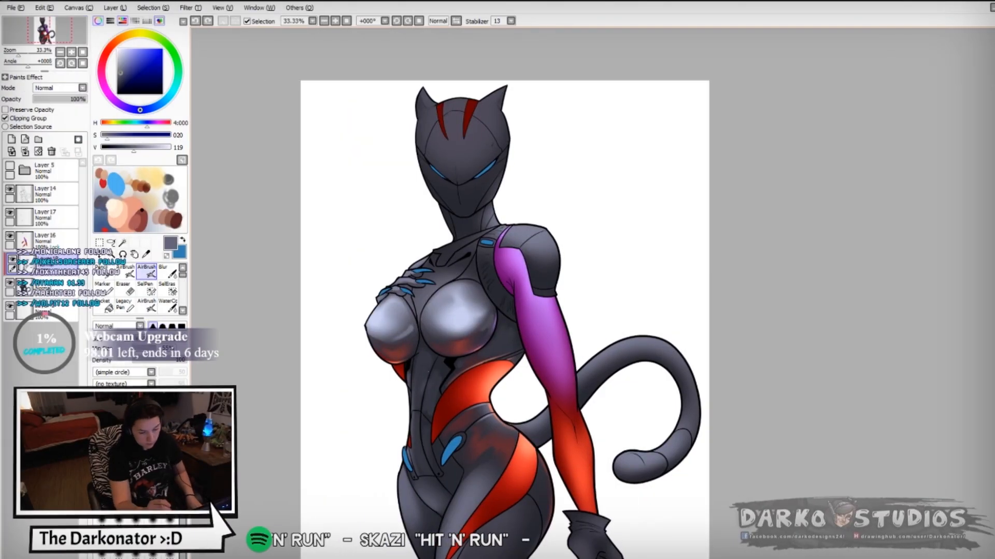
scroll(518, 290, up, 2)
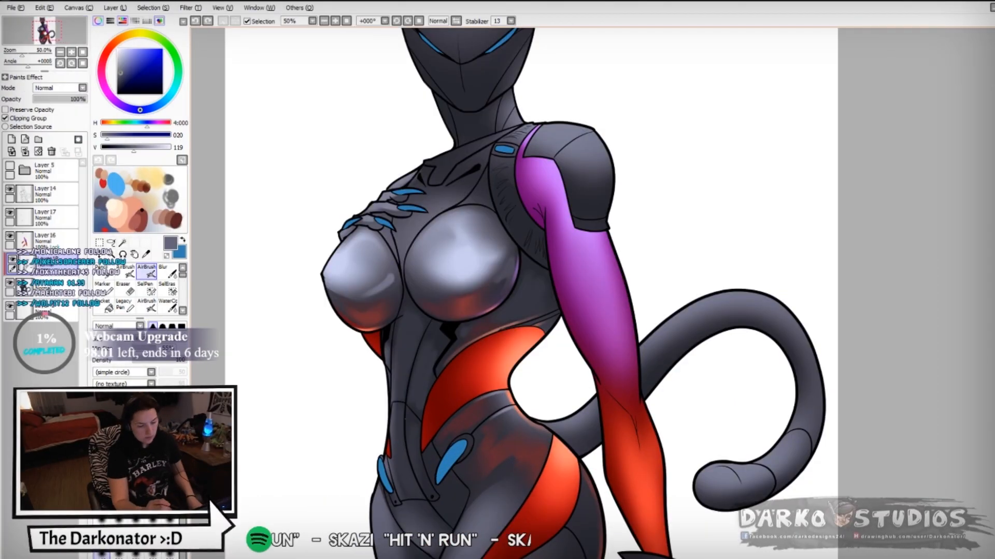
- Try airbrush shading down the front of the torso and thigh
scroll(518, 290, down, 2)
drag(400, 367, 428, 414)
drag(393, 446, 417, 495)
scroll(382, 490, down, 1)
key(ctrl+z)
- Airbrush soft tones onto the mask's forehead and the ear on the near side
key(ctrl+z)
- Airbrush shading over the outer thigh, hip and waist, adding a new layer above the suit's base colour
right_click(519, 428)
drag(519, 416, 519, 457)
click(52, 288)
click(12, 140)
drag(452, 347, 479, 374)
drag(495, 281, 477, 302)
drag(490, 364, 512, 361)
drag(456, 228, 420, 349)
drag(386, 181, 409, 193)
drag(434, 155, 426, 162)
right_click(396, 369)
mouse_move(362, 156)
mouse_down()
mouse_move(400, 186)
mouse_move(392, 212)
mouse_up()
- Add a short airbrush stroke to the mask's far ear
key(ctrl+z)
click(167, 272)
click(147, 272)
drag(434, 153, 422, 160)
key(ctrl+z)
drag(362, 153, 368, 165)
drag(437, 153, 427, 161)
- Airbrush shading along the far side of the lower mask and neck using tones sampled from the suit
key(ctrl+z)
right_click(429, 210)
drag(431, 231, 404, 266)
right_click(414, 251)
key(ctrl+z)
right_click(409, 254)
key(ctrl+z)
mouse_move(368, 237)
mouse_down()
mouse_move(396, 273)
mouse_move(391, 297)
mouse_up()
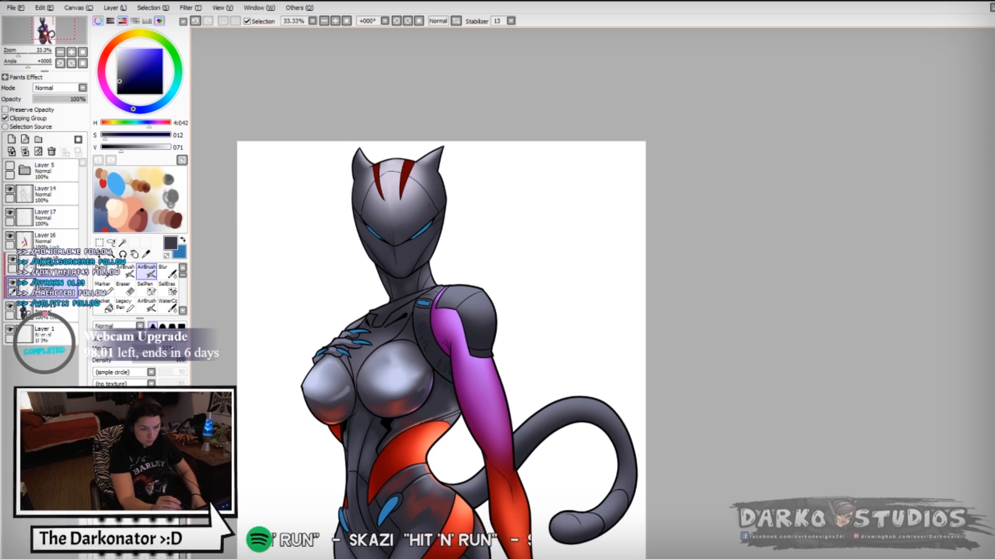
- Try airbrushing the near chest area inside a Magic Wand selection taken with the base colour layer hidden
right_click(384, 366)
mouse_move(367, 338)
mouse_down()
mouse_move(387, 353)
mouse_move(404, 336)
mouse_move(380, 331)
mouse_move(409, 317)
mouse_up()
key(ctrl+z)
click(10, 306)
click(123, 243)
click(394, 378)
click(10, 306)
click(146, 272)
click(111, 242)
key(ctrl+d)
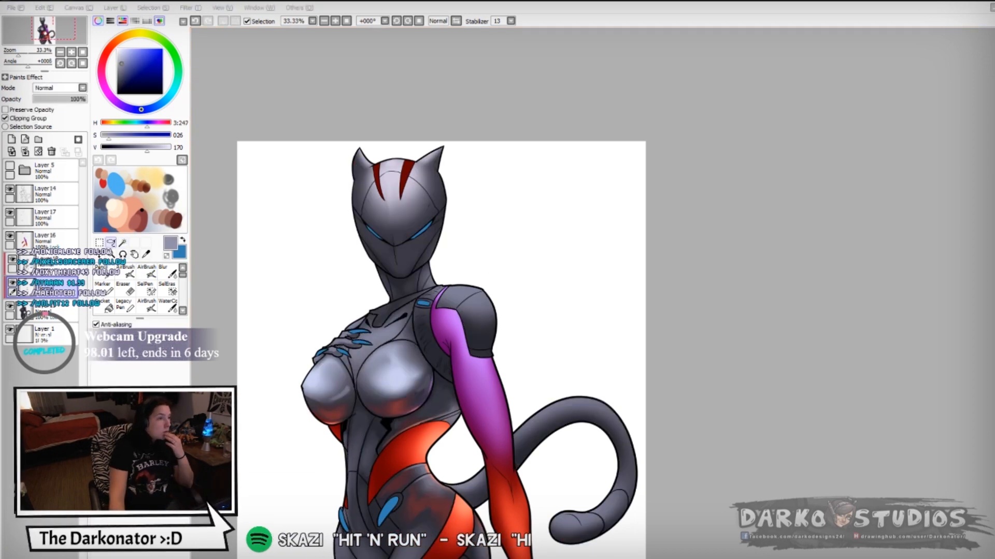
- Switch to the upper clipped shading layer and try a light airbrush highlight across the chest
click(147, 272)
click(52, 264)
right_click(385, 366)
drag(342, 357, 394, 384)
click(111, 243)
mouse_move(657, 343)
mouse_down()
mouse_move(759, 409)
mouse_move(708, 343)
mouse_up()
key(ctrl+z)
key(ctrl+d)
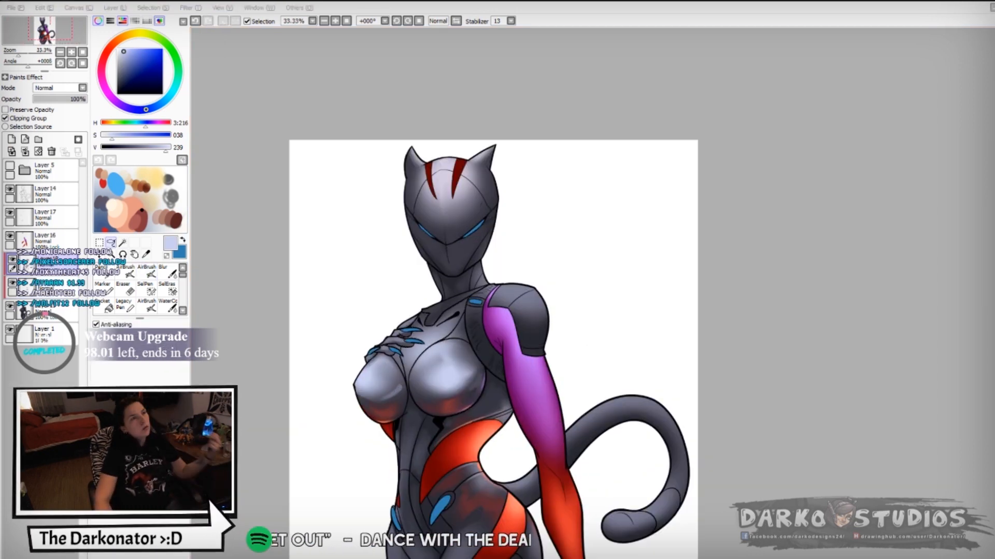
click(147, 272)
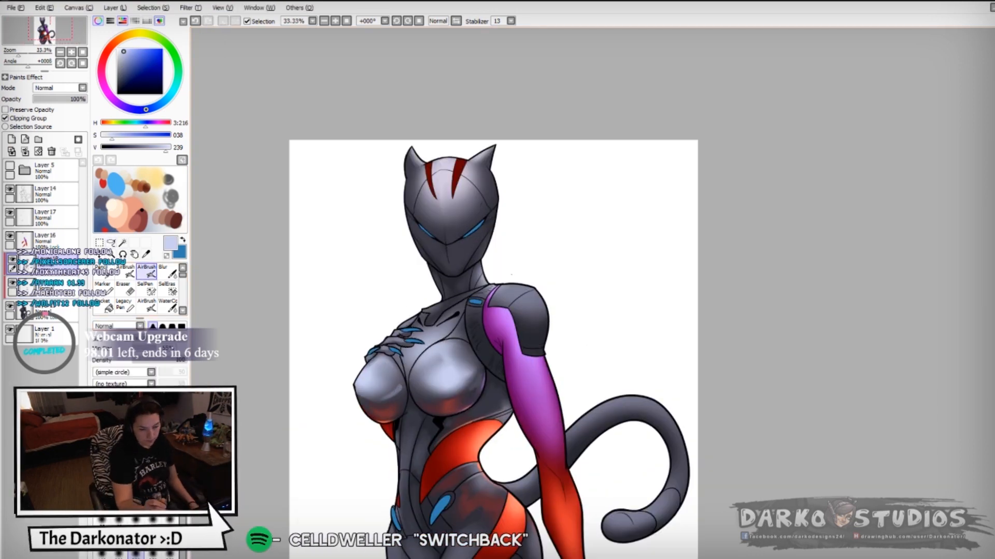
- Airbrush the front and outer edge of the shoulder pad with sampled grey tones
right_click(518, 306)
mouse_move(516, 290)
mouse_down()
mouse_move(544, 328)
mouse_move(524, 353)
mouse_up()
right_click(533, 326)
right_click(528, 337)
right_click(537, 306)
drag(545, 319, 540, 352)
- Airbrush grey shading down both sides of the mask
right_click(479, 179)
mouse_move(495, 220)
mouse_down()
mouse_move(472, 260)
mouse_move(482, 246)
mouse_up()
key(ctrl+z)
drag(492, 175, 489, 226)
drag(406, 203, 426, 259)
drag(413, 157, 406, 177)
key(ctrl+z)
- Airbrush sampled tones onto the mask's far ear and across its eye and cheek area
right_click(446, 181)
right_click(444, 189)
drag(471, 162, 479, 161)
key(ctrl+z)
drag(413, 152, 419, 164)
right_click(471, 210)
key(ctrl+z)
mouse_move(466, 214)
mouse_down()
mouse_move(468, 229)
mouse_move(451, 239)
mouse_up()
right_click(468, 226)
mouse_move(425, 224)
mouse_down()
mouse_move(442, 238)
mouse_move(436, 244)
mouse_move(468, 250)
mouse_up()
- Select the upper chest and central midriff panels with the Magic Wand and add a new layer for their shading
scroll(416, 367, up, 3)
click(122, 242)
click(9, 307)
click(444, 290)
click(412, 469)
click(146, 271)
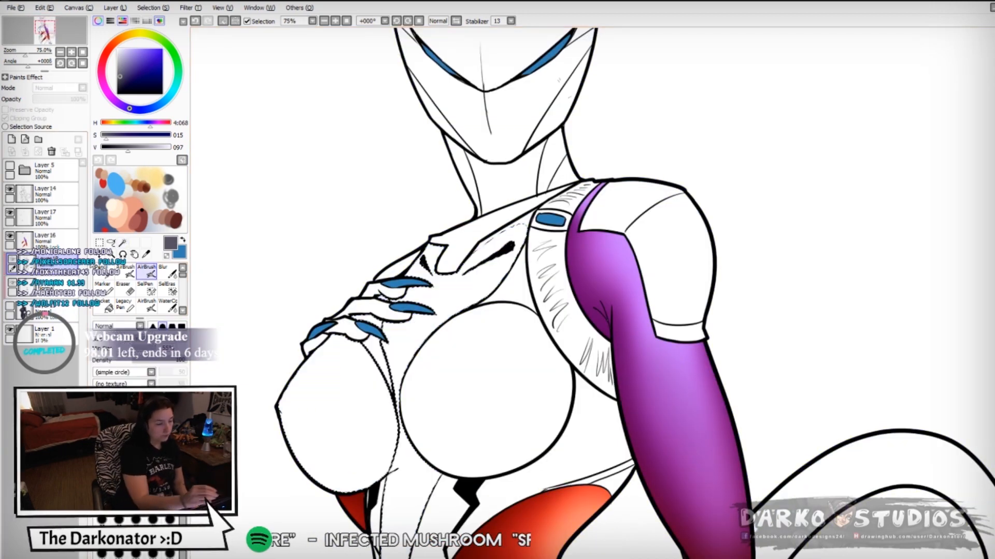
click(10, 306)
click(11, 139)
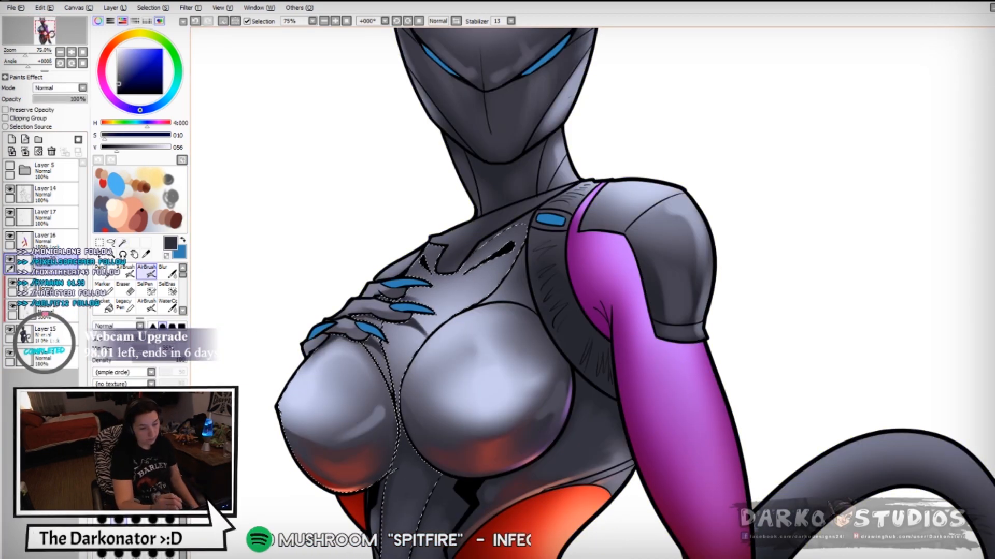
- Clear the selection around the chest and midriff panels
click(110, 242)
click(610, 333)
key(ctrl+z)
click(146, 271)
click(111, 242)
key(ctrl+d)
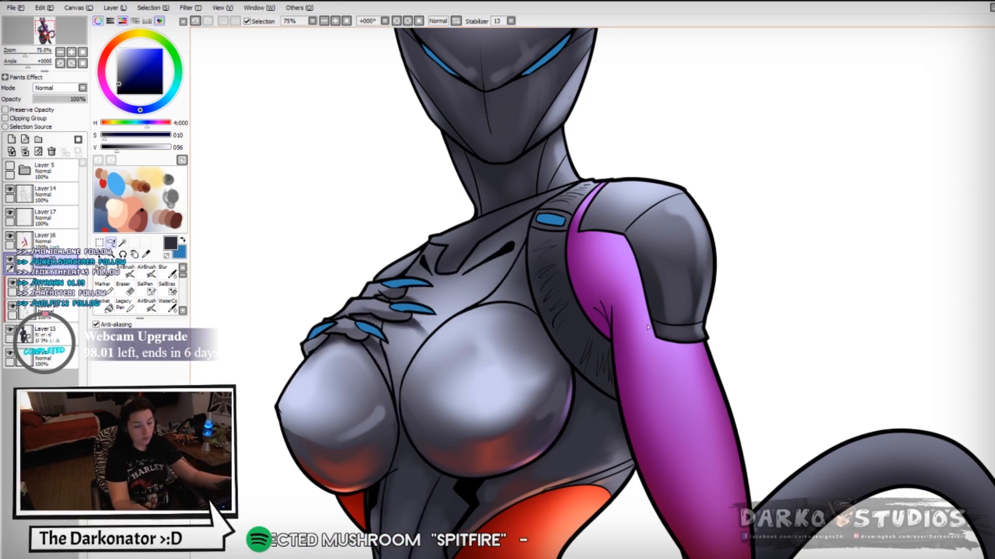
- Clip the new layer to the layers below and airbrush shading between the breasts and along the near one
drag(610, 333, 587, 297)
click(147, 271)
click(63, 314)
click(58, 267)
click(37, 119)
mouse_move(377, 379)
mouse_down()
mouse_move(381, 313)
mouse_move(377, 377)
mouse_up()
drag(523, 287, 527, 336)
- On the clipped layer beneath, airbrush light highlights across the upper part of the near breast
click(58, 288)
right_click(464, 339)
key(ctrl+z)
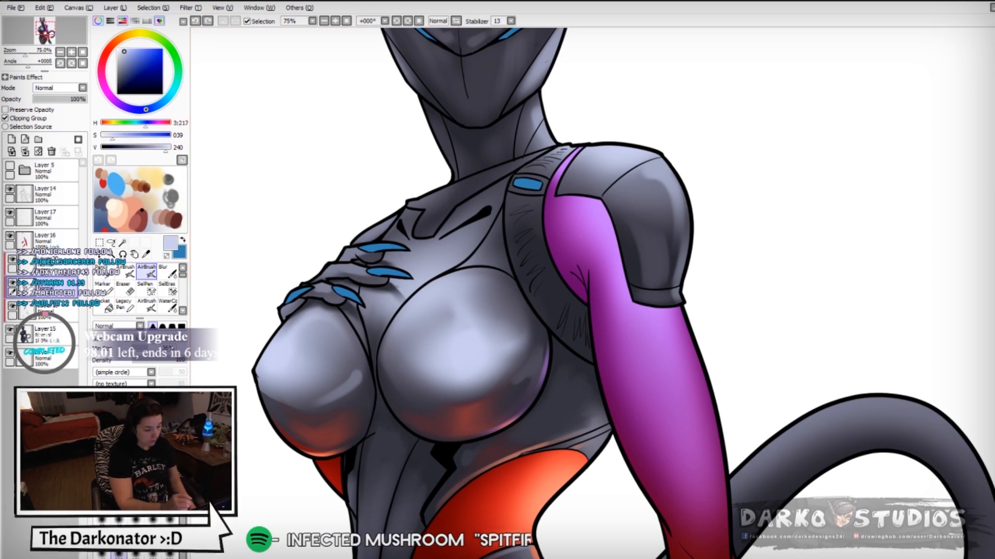
drag(458, 294, 472, 305)
drag(402, 343, 466, 273)
- Hide Layer15, select the suit panels above the near breast and below the hand with the Magic Wand, and show Layer15 again
key(w)
click(10, 329)
click(492, 251)
click(358, 323)
click(10, 330)
click(146, 271)
- Airbrush a very dark tone over the selected panel above the near breast and clear the selection
drag(165, 148, 102, 147)
mouse_move(504, 218)
mouse_down()
mouse_move(500, 267)
mouse_move(466, 267)
mouse_up()
click(124, 75)
click(5, 110)
key(ctrl+d)
- Try a near-white airbrush highlight on the far breast with Preserve Opacity off
scroll(537, 332, down, 3)
mouse_move(536, 332)
mouse_down()
mouse_move(472, 351)
mouse_move(464, 331)
mouse_up()
scroll(472, 351, up, 1)
right_click(472, 350)
click(5, 110)
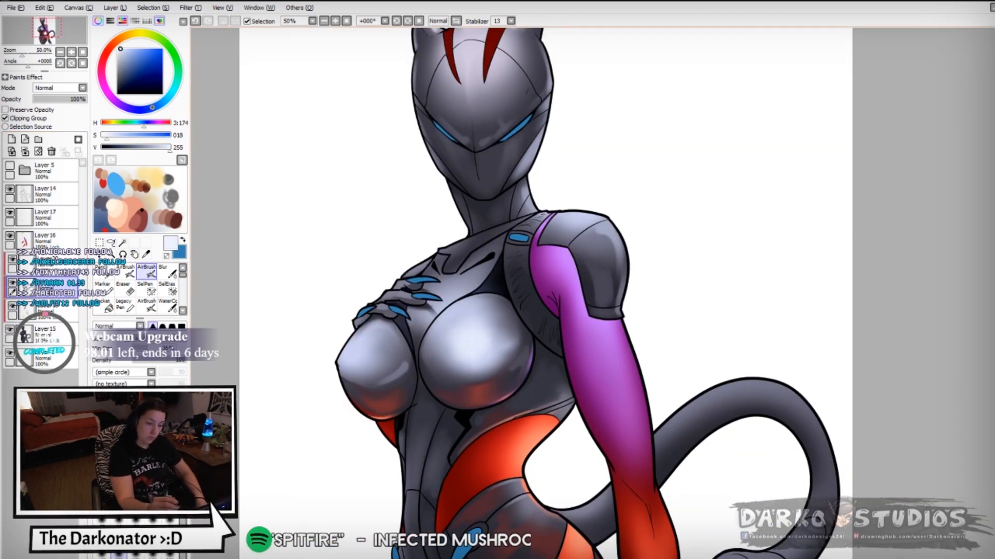
drag(352, 360, 362, 339)
key(ctrl+z)
- Try a reddish airbrush reflection on the near breast and check it on the mirrored canvas
right_click(469, 332)
right_click(485, 391)
key(ctrl+z)
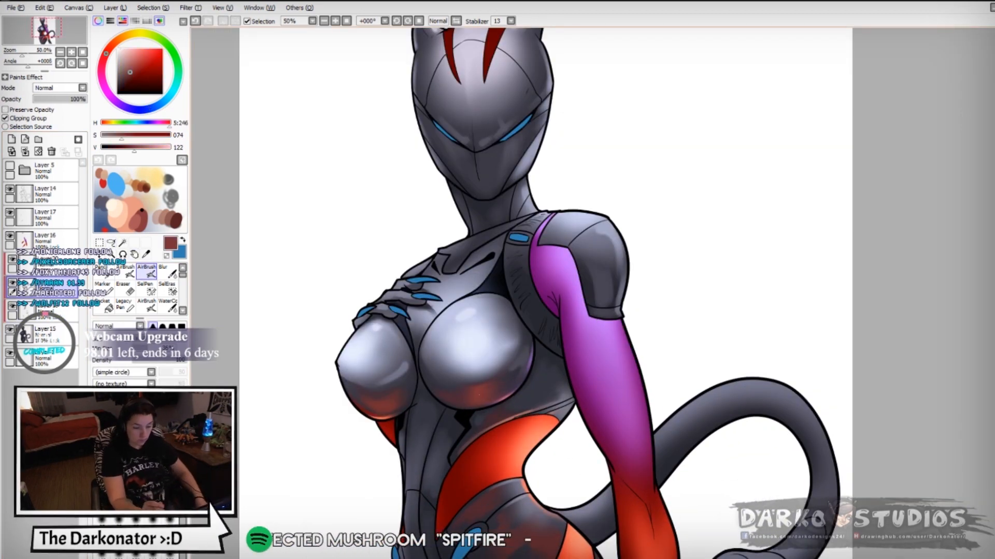
mouse_move(518, 331)
mouse_down()
mouse_move(532, 277)
mouse_move(492, 357)
mouse_up()
right_click(560, 357)
key(h)
key(ctrl+z)
key(h)
- On Layer16, airbrush sampled purple along the middle of the upper arm
scroll(518, 311, down, 1)
click(25, 242)
right_click(547, 371)
drag(593, 364, 604, 427)
key(ctrl+z)
key(ctrl+z)
right_click(560, 248)
mouse_move(559, 237)
mouse_down()
mouse_move(570, 275)
mouse_move(576, 266)
mouse_up()
- Airbrush a short sampled-purple stroke on the upper arm just below the shoulder pad
key(ctrl+z)
key(ctrl+z)
drag(559, 230, 570, 277)
drag(573, 127, 567, 233)
right_click(525, 309)
drag(520, 293, 530, 315)
key(ctrl+z)
drag(517, 301, 528, 318)
click(167, 272)
key(b)
- Airbrush sampled orange tones along the forearm
mouse_move(580, 456)
mouse_down()
mouse_move(550, 338)
mouse_move(557, 363)
mouse_up()
right_click(555, 349)
drag(567, 341, 571, 372)
right_click(565, 352)
right_click(559, 344)
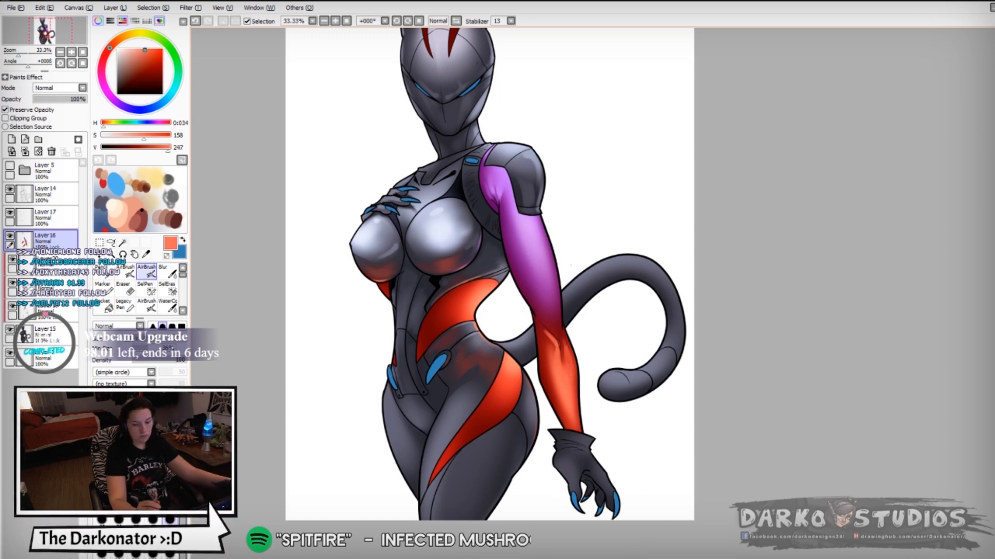
- Mirror the canvas, blend the arm's shading with the Blur tool and sample its purple for airbrushing
key(h)
scroll(571, 265, up, 1)
click(168, 272)
drag(468, 371, 458, 395)
key(b)
right_click(409, 346)
mouse_move(476, 358)
mouse_down()
mouse_move(406, 369)
mouse_move(456, 270)
mouse_up()
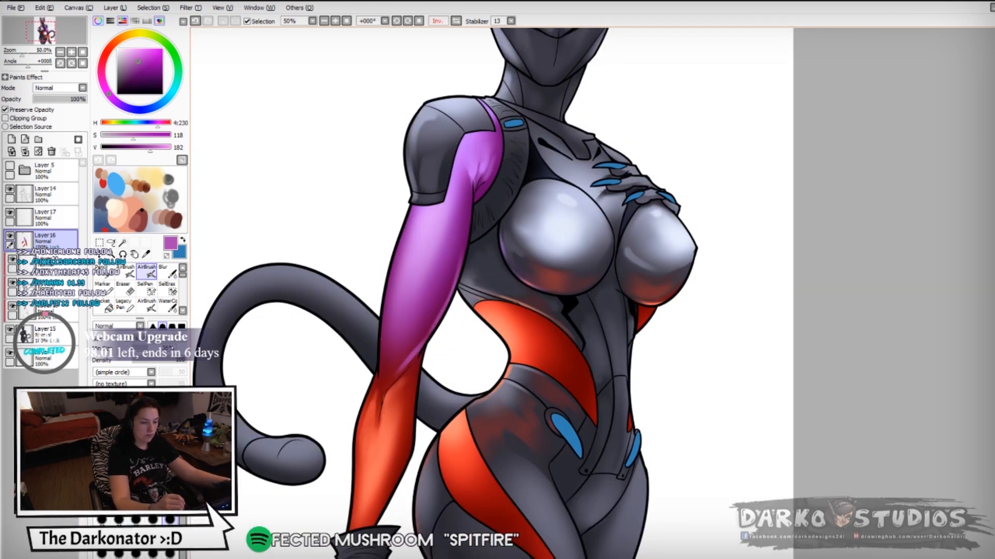
- Mirror the canvas back and airbrush a touch of sampled arm purple on the torso's side, using the clipped grey shading layer
scroll(404, 331, down, 2)
key(h)
scroll(622, 331, up, 2)
click(113, 46)
click(52, 311)
click(52, 288)
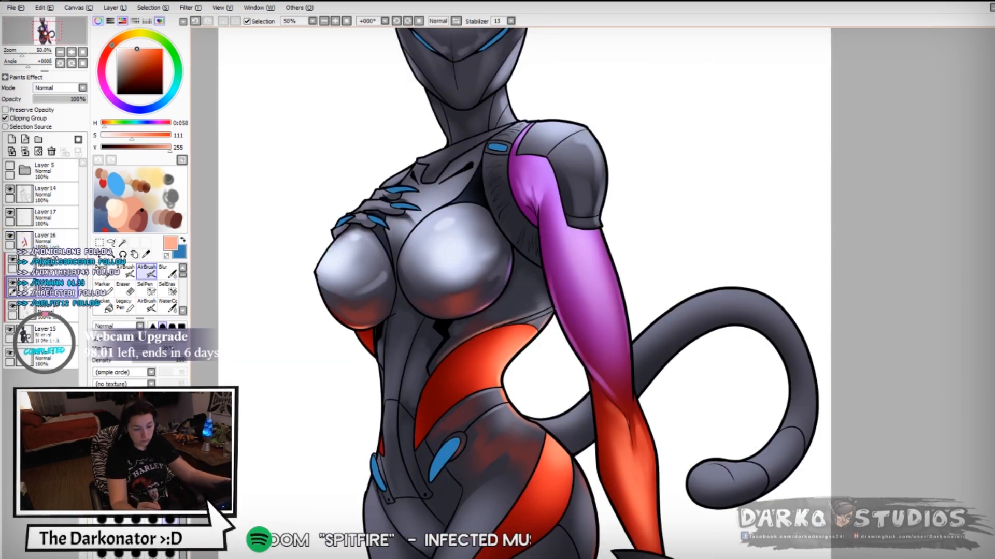
right_click(591, 263)
drag(540, 328, 548, 317)
right_click(539, 310)
- Try airbrushing a sampled grey across the top of the shoulder pad
right_click(501, 193)
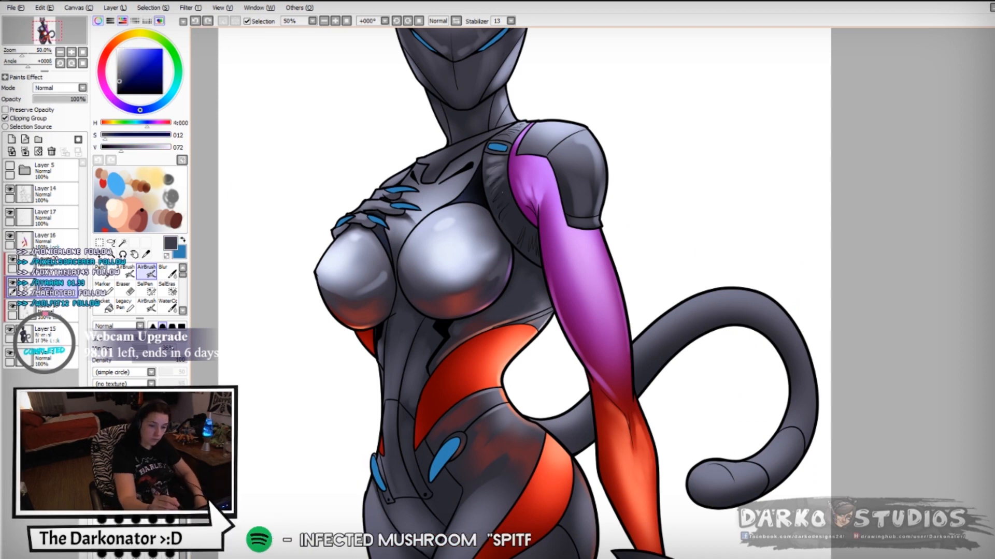
right_click(461, 235)
mouse_move(500, 135)
mouse_down()
mouse_move(525, 125)
mouse_move(573, 162)
mouse_up()
right_click(461, 235)
key(ctrl+z)
right_click(481, 259)
- Airbrush sampled orange and purple reflections along the tail's curve and tip
scroll(581, 171, down, 3)
key(h)
key(h)
scroll(581, 171, up, 2)
drag(412, 303, 513, 282)
drag(446, 388, 500, 370)
mouse_move(518, 313)
mouse_down()
mouse_move(498, 368)
mouse_move(511, 369)
mouse_up()
right_click(394, 316)
drag(411, 317, 443, 288)
right_click(510, 237)
key(ctrl+z)
right_click(402, 349)
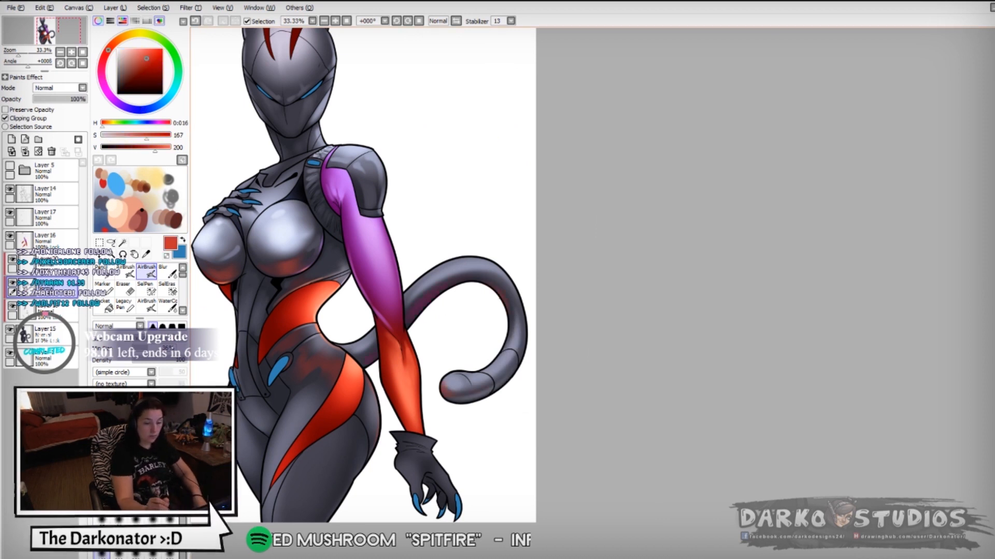
- Preserve Layer17's opacity and airbrush a lighter blue on the claws of the hand resting on the chest
click(51, 218)
click(5, 110)
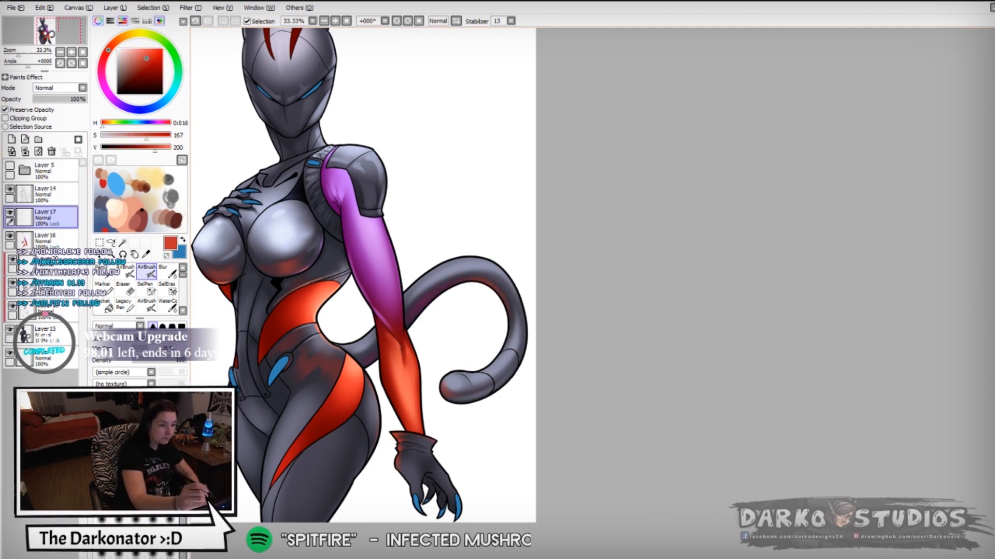
right_click(250, 192)
click(145, 49)
drag(242, 192, 254, 190)
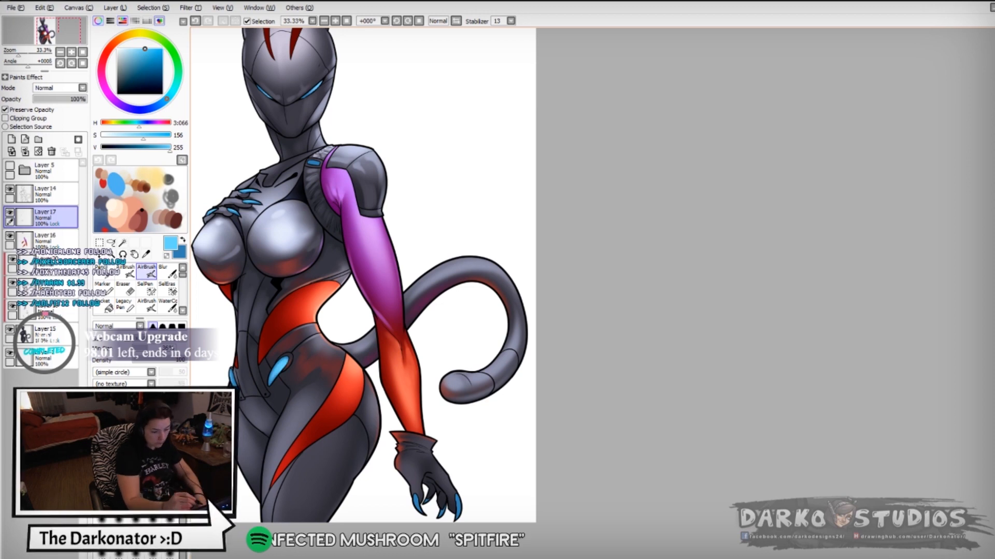
drag(293, 197, 349, 252)
- Airbrush pale cyan highlights on the eyes, claws and blue hip inserts
click(173, 90)
click(135, 49)
scroll(350, 199, up, 1)
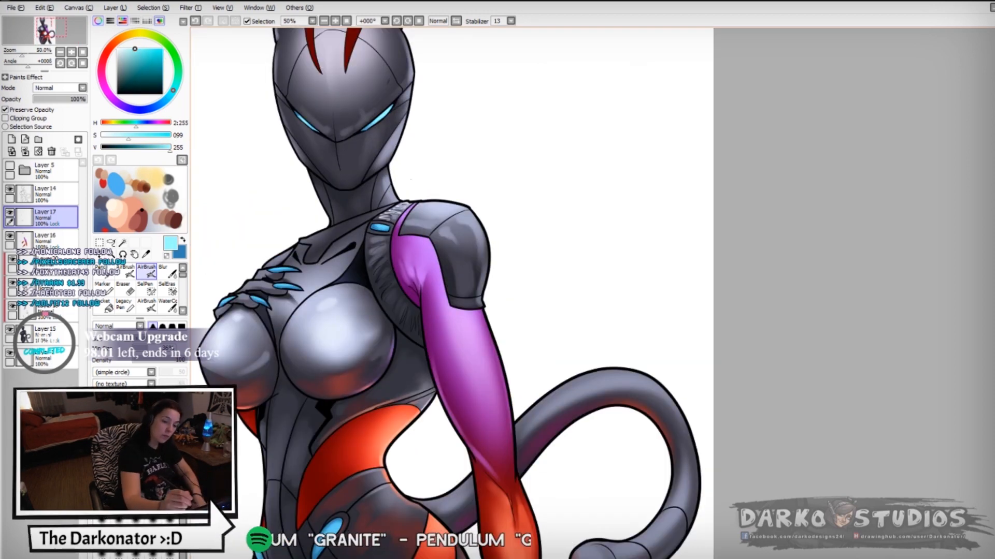
drag(529, 461, 519, 266)
drag(567, 468, 540, 388)
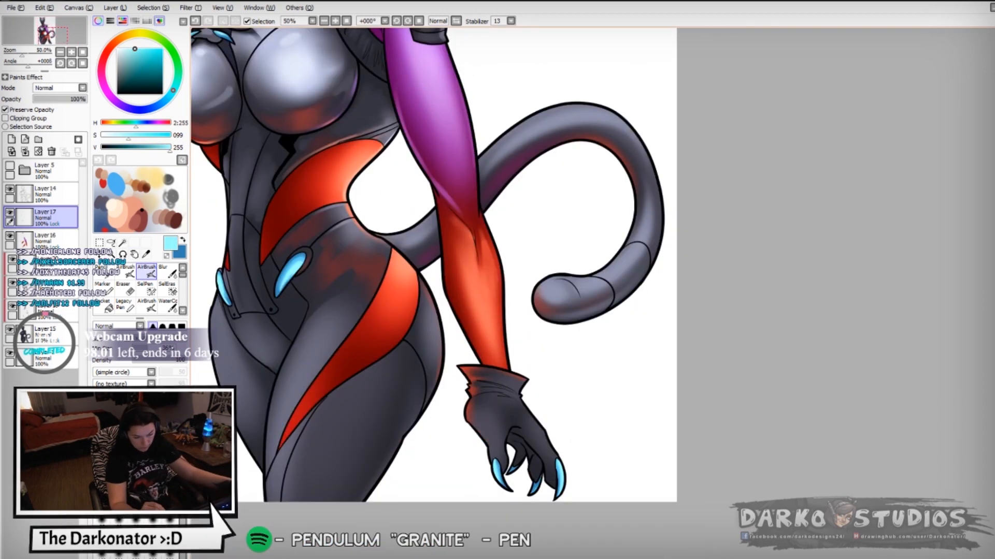
scroll(559, 466, down, 2)
scroll(466, 452, up, 2)
- On the clipped grey shading layer, airbrush sampled light grey highlights along the thighs
right_click(466, 451)
click(52, 288)
drag(375, 413, 383, 436)
right_click(383, 430)
drag(386, 396, 395, 489)
right_click(407, 456)
key(w)
click(378, 471)
right_click(417, 200)
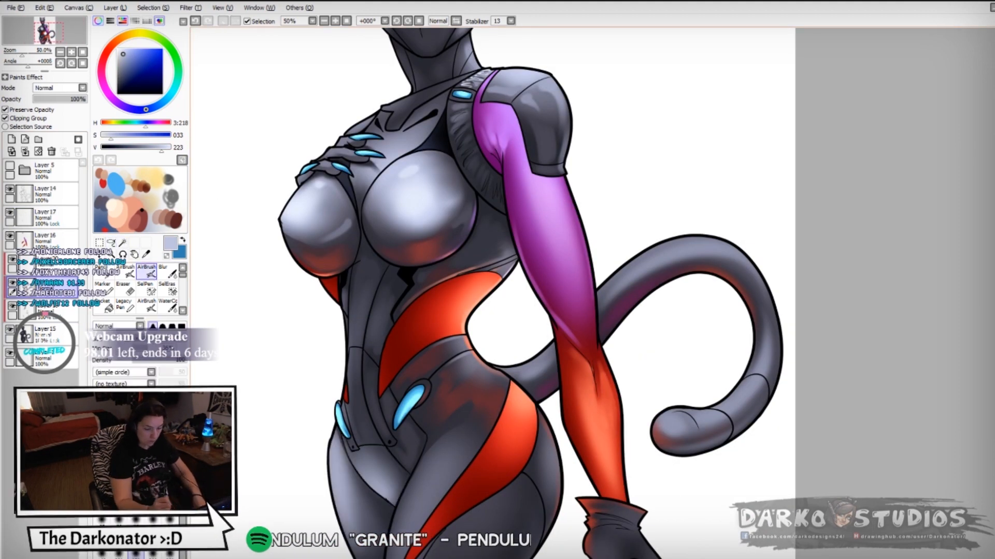
drag(334, 438, 350, 493)
- Extend the thigh and hip shading with sampled greys and an orange reflection on the outer hip
scroll(485, 250, down, 1)
drag(462, 387, 428, 465)
right_click(441, 435)
drag(487, 424, 417, 389)
mouse_move(426, 376)
mouse_down()
mouse_move(378, 450)
mouse_move(394, 454)
mouse_up()
click(5, 109)
right_click(420, 377)
drag(429, 373, 386, 432)
drag(492, 326, 484, 385)
right_click(487, 381)
- Airbrush a short sampled light grey highlight on the suit and check the figure in mirrored view
scroll(499, 392, down, 1)
key(h)
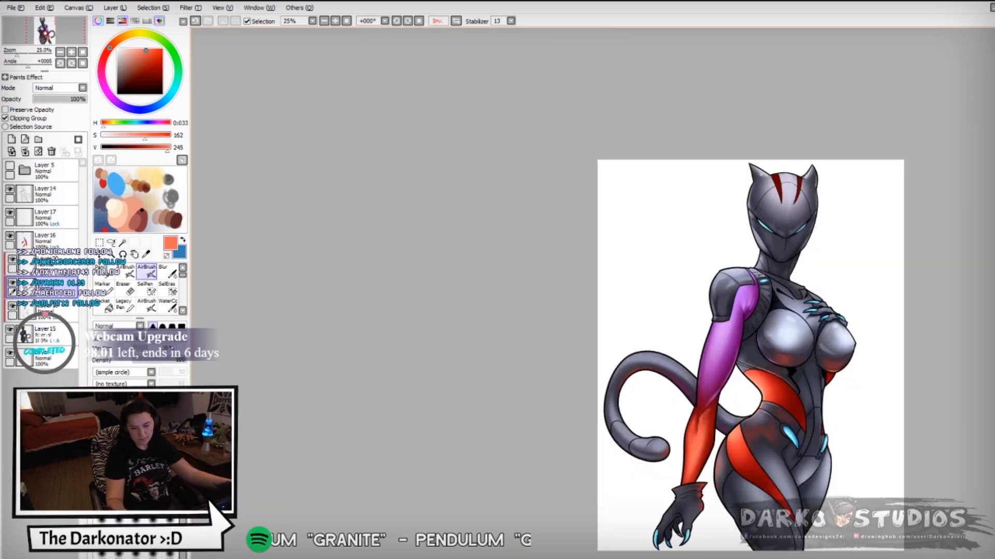
key(h)
scroll(479, 199, up, 1)
right_click(445, 300)
key(ctrl+z)
drag(440, 301, 465, 284)
scroll(452, 295, down, 2)
key(h)
key(h)
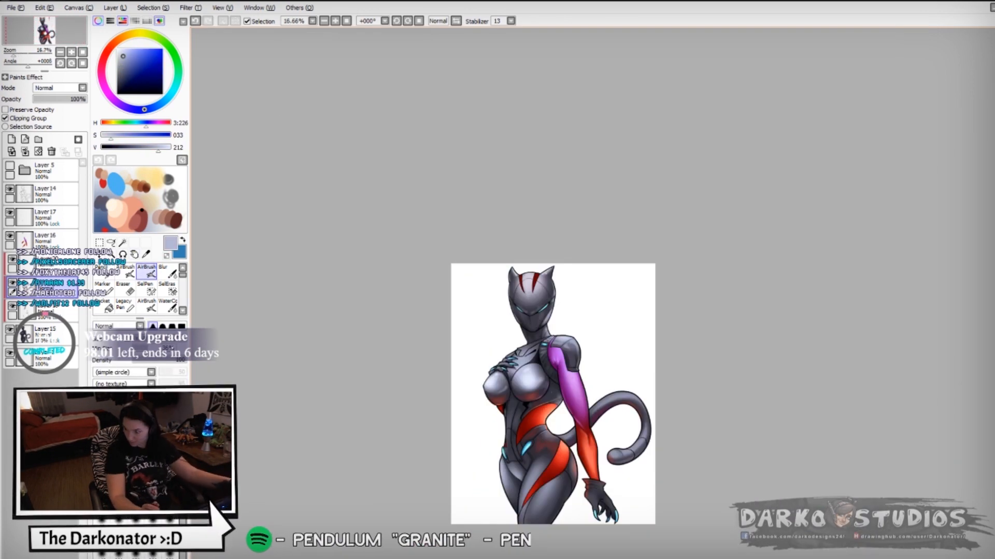
- Airbrush light grey highlights on the shoulder pad
scroll(586, 361, up, 2)
drag(441, 371, 473, 345)
key(ctrl+z)
drag(545, 318, 565, 335)
drag(469, 191, 470, 221)
drag(497, 362, 483, 222)
- Select the clipped layer below Layer16 and try airbrushing a sampled dark tone on the abdomen
click(163, 326)
click(57, 265)
right_click(421, 314)
drag(418, 317, 429, 321)
key(ctrl+z)
- Set the clipped layer's blend mode to Multiply, turn off Preserve Opacity and choose a mid grey
right_click(424, 323)
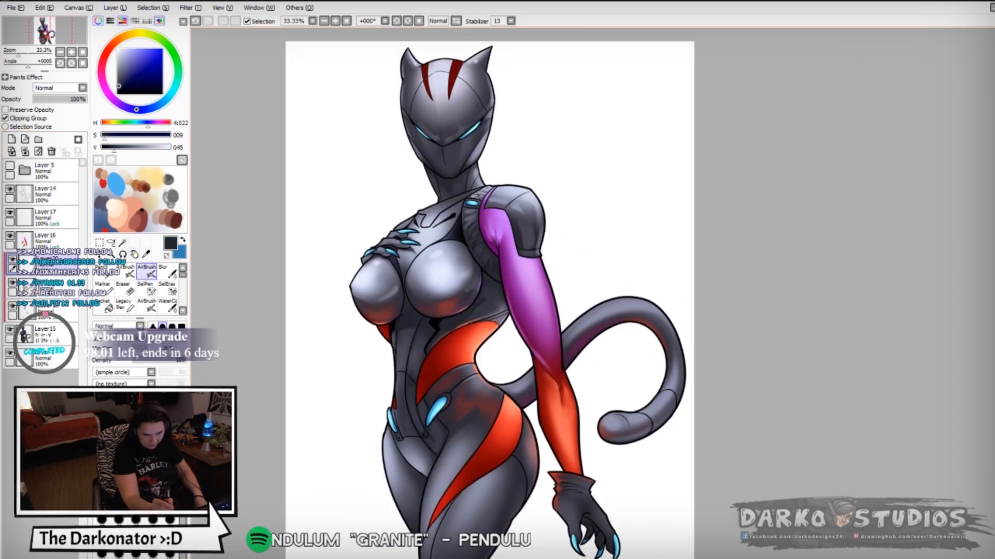
click(82, 88)
click(48, 104)
click(29, 110)
click(122, 64)
key(ctrl+f)
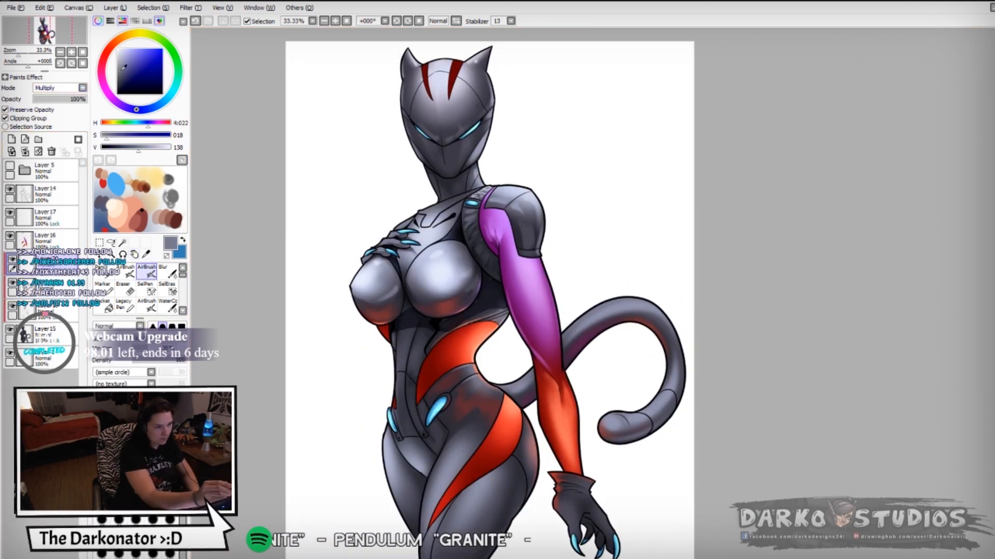
click(120, 71)
click(29, 110)
- Try airbrushing the mid grey down the abdomen
click(167, 271)
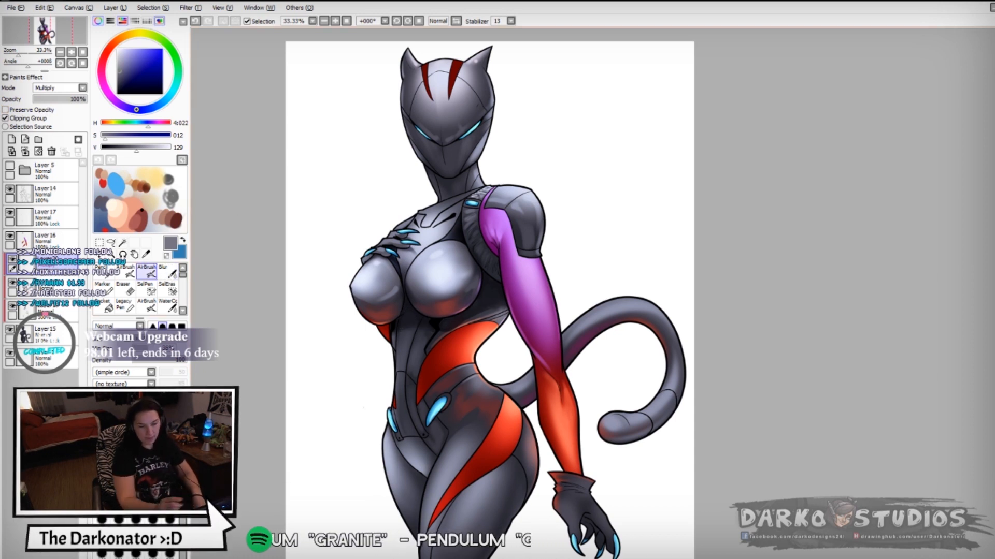
key(b)
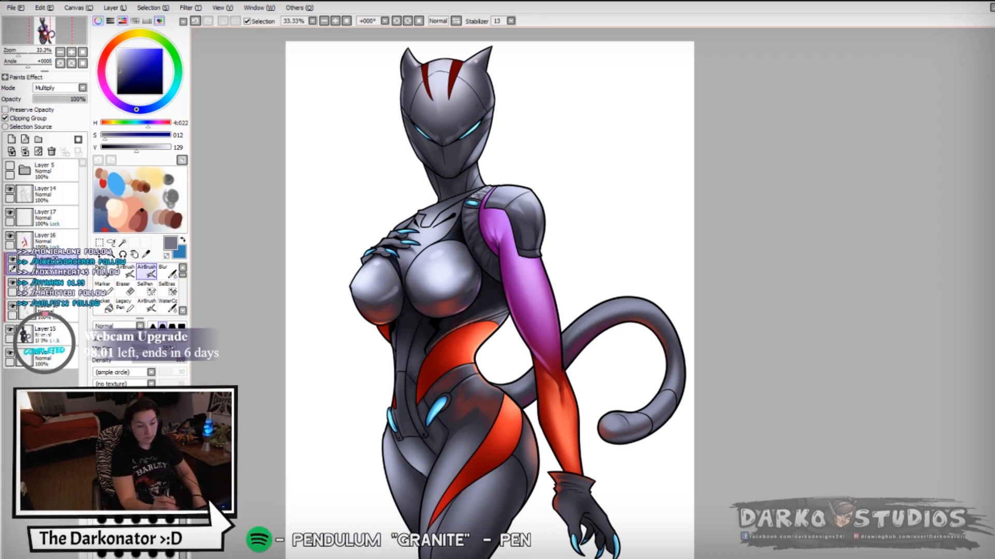
key(ctrl+z)
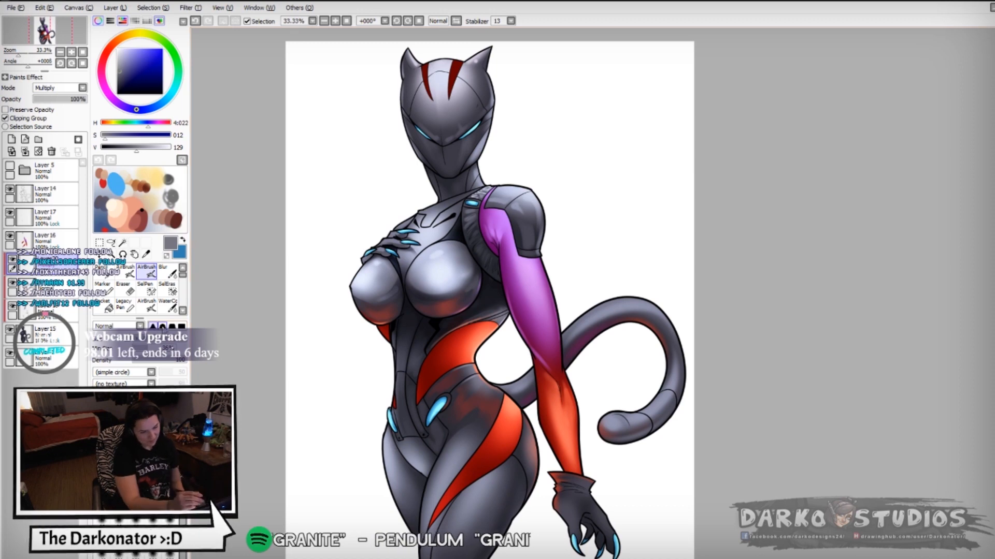
drag(412, 347, 402, 403)
key(ctrl+z)
- Return to the clipped highlight layer and choose a pale cyan with a value of 242
mouse_move(576, 499)
mouse_down()
mouse_move(585, 527)
mouse_move(477, 395)
mouse_move(465, 425)
mouse_up()
click(47, 311)
click(46, 288)
click(173, 91)
drag(126, 149, 166, 149)
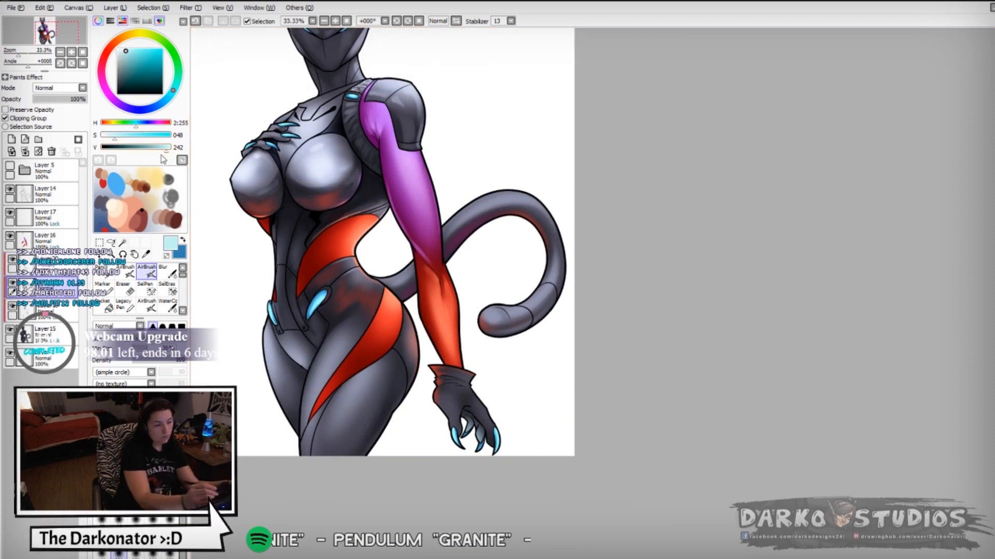
mouse_move(315, 379)
mouse_down()
mouse_move(362, 443)
mouse_move(338, 459)
mouse_up()
- On Layer16, airbrush sampled lighter orange highlights over the waist panel and hip stripe
right_click(363, 321)
click(49, 239)
key(ctrl+z)
drag(362, 318, 335, 352)
drag(357, 322, 332, 356)
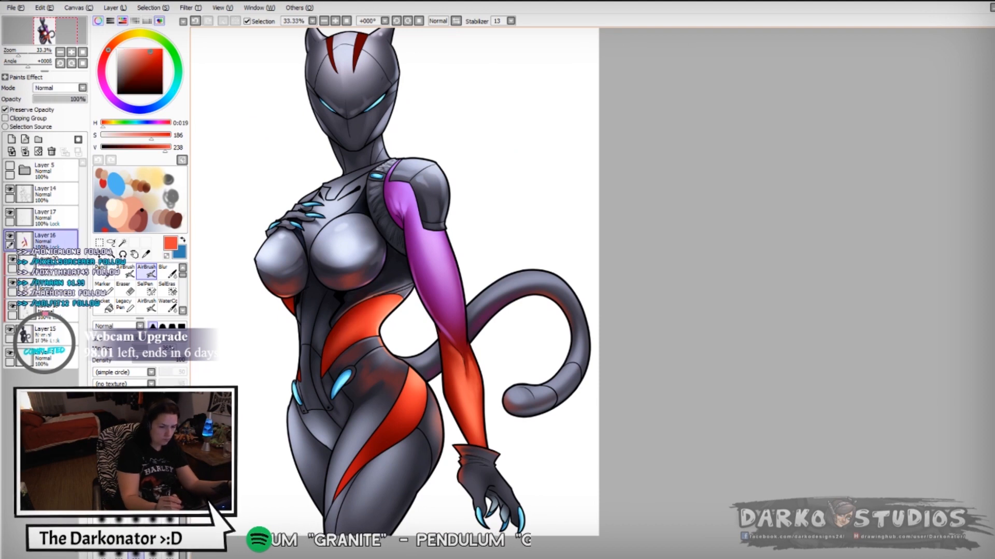
right_click(409, 407)
drag(407, 412, 378, 443)
drag(385, 306, 355, 330)
drag(417, 386, 402, 418)
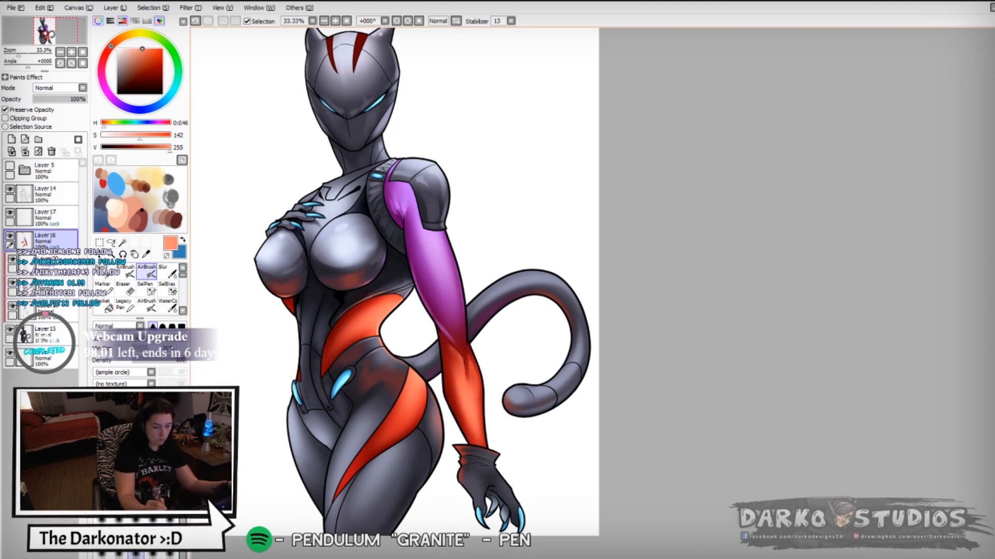
- Add a layer above Layer14 in Luminosity mode and airbrush a sampled blue glow on the eyes
drag(381, 207, 371, 374)
click(49, 193)
click(12, 140)
click(60, 88)
right_click(367, 270)
drag(374, 263, 358, 278)
key(ctrl+z)
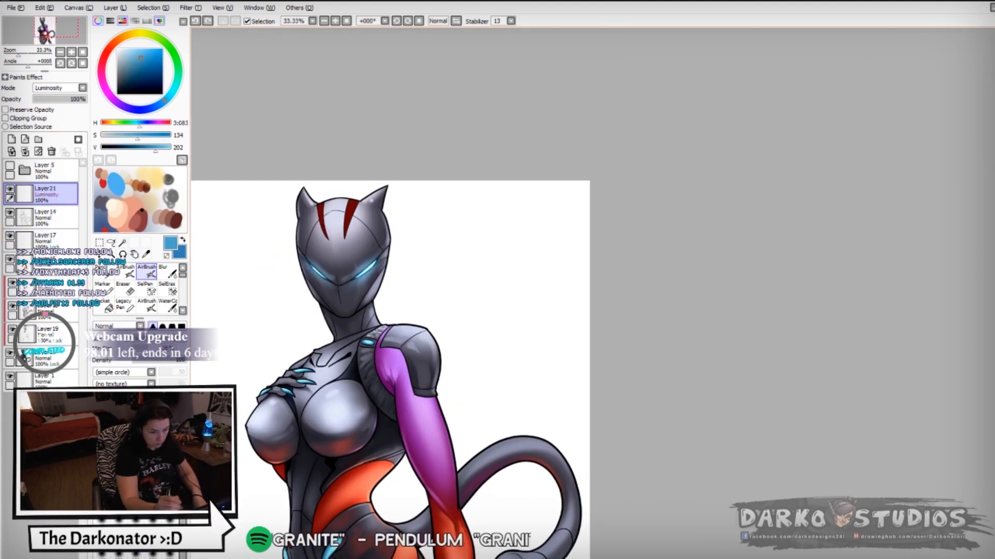
- Airbrush the blue glow over the chest hand's claws and the hip inserts
drag(312, 371, 301, 374)
drag(339, 401, 281, 306)
drag(286, 446, 277, 458)
mouse_move(331, 414)
mouse_down()
mouse_move(369, 445)
mouse_move(378, 412)
mouse_up()
- Airbrush a sampled purple rim glow along the edges of the arm, chest and waist
right_click(415, 342)
right_click(423, 370)
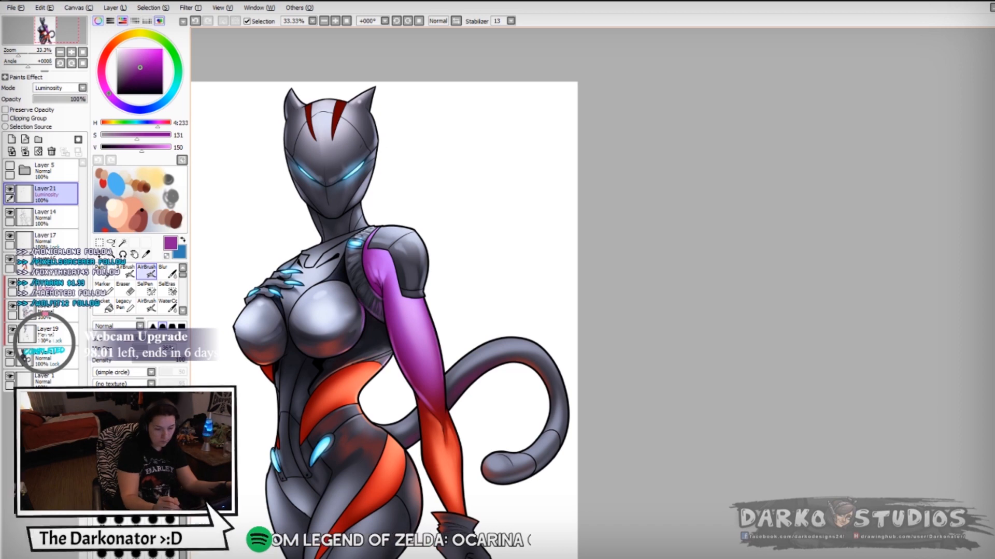
drag(390, 437, 352, 350)
drag(310, 115, 362, 170)
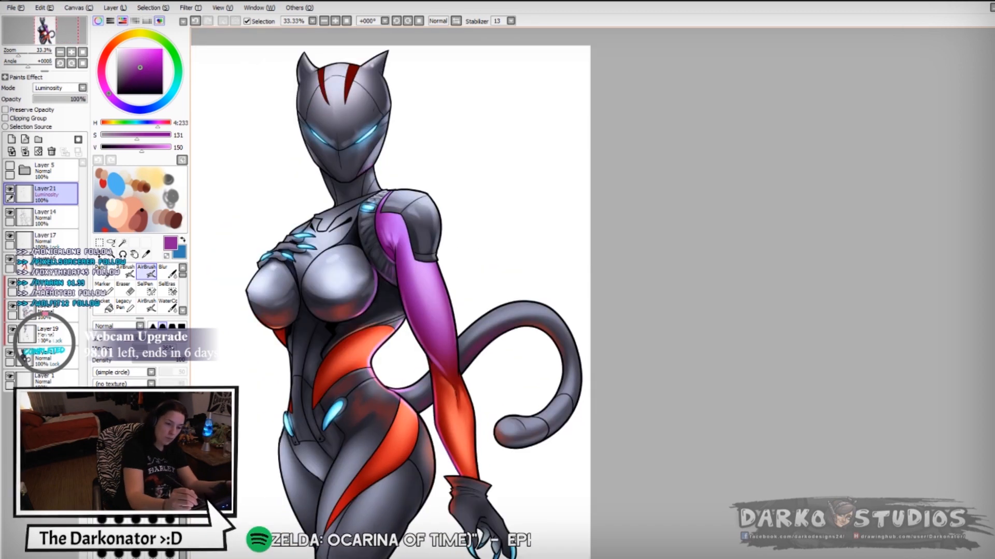
scroll(353, 172, up, 1)
right_click(341, 253)
mouse_move(366, 217)
mouse_down()
mouse_move(336, 240)
mouse_move(376, 329)
mouse_up()
- Airbrush small sampled glow touches along the torso seams and around the hip inserts
right_click(371, 283)
mouse_move(332, 394)
mouse_down()
mouse_move(379, 355)
mouse_move(338, 383)
mouse_up()
right_click(362, 372)
drag(282, 384, 274, 390)
key(ctrl+z)
mouse_move(331, 394)
mouse_down()
mouse_move(301, 305)
mouse_move(295, 245)
mouse_move(316, 336)
mouse_up()
right_click(291, 395)
mouse_move(324, 350)
mouse_down()
mouse_move(310, 371)
mouse_move(306, 317)
mouse_move(279, 375)
mouse_up()
key(ctrl+z)
- Airbrush a sampled orange glow onto the thigh below the hip stripe
drag(301, 294, 291, 341)
right_click(367, 331)
drag(355, 321, 390, 338)
drag(371, 375, 355, 417)
key(ctrl+z)
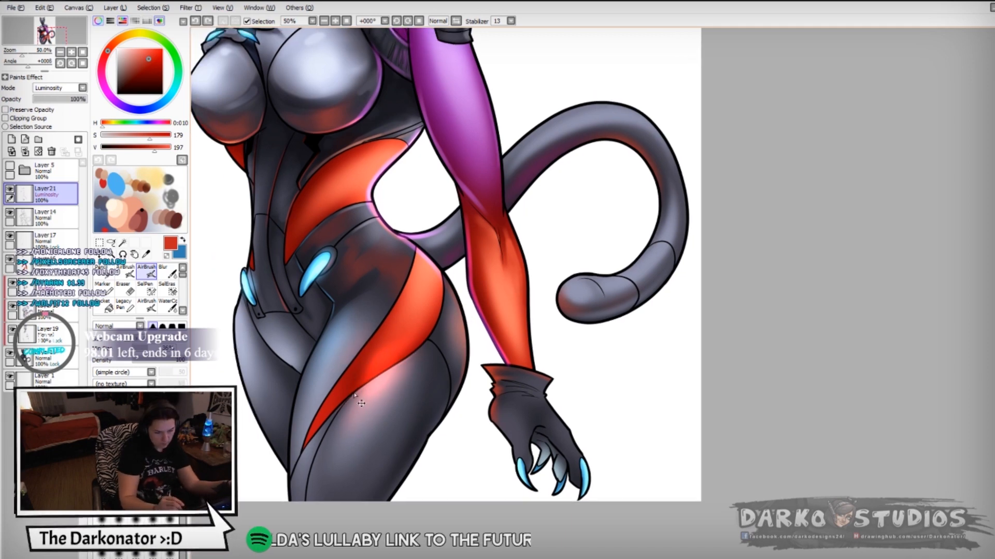
drag(363, 363, 395, 407)
drag(444, 363, 422, 386)
key(ctrl+z)
- Sample the blue and airbrush its glow on the upper thigh beside the hip stripe
right_click(336, 337)
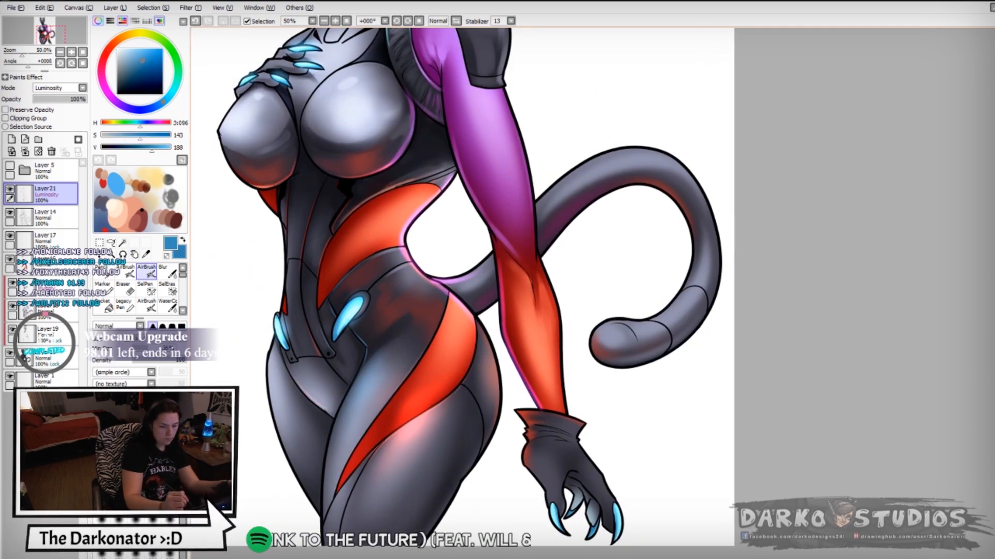
drag(419, 347, 418, 482)
scroll(600, 300, down, 1)
drag(376, 443, 350, 487)
key(h)
drag(797, 228, 311, 356)
right_click(298, 332)
drag(282, 315, 272, 347)
key(ctrl+z)
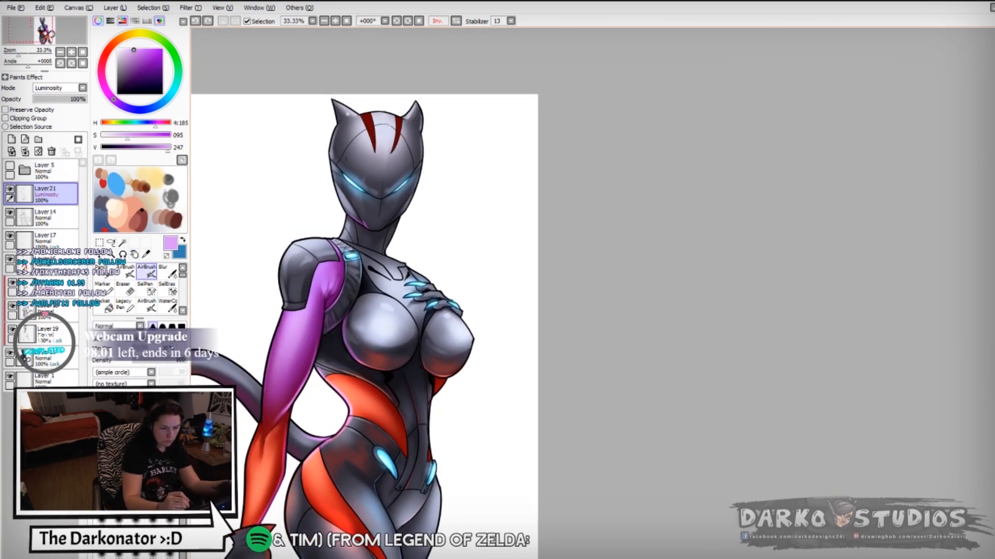
- Sample the suit's bright orange and airbrush it over the two dark red forehead stripes
right_click(342, 257)
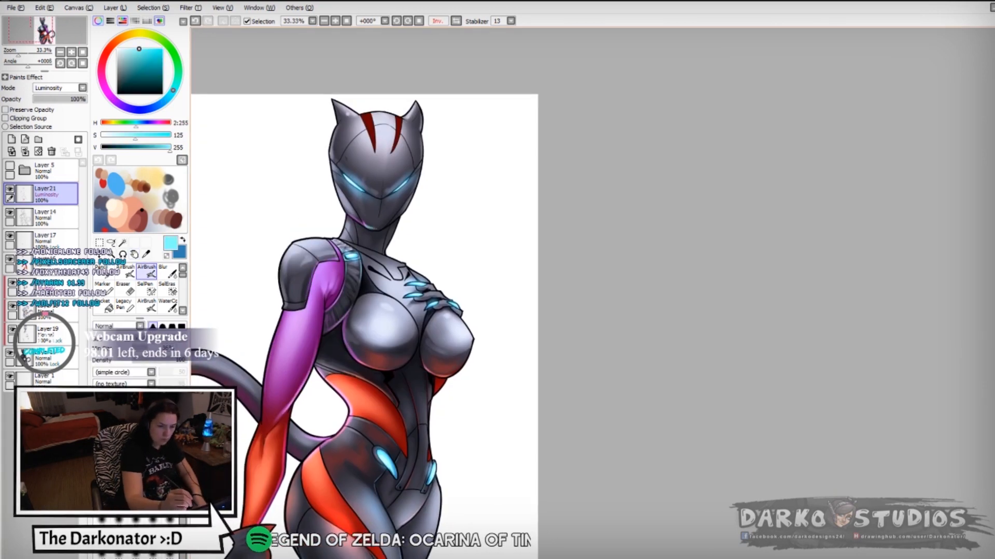
click(52, 264)
right_click(382, 407)
drag(370, 118, 374, 148)
key(ctrl+z)
right_click(369, 127)
mouse_move(366, 114)
mouse_down()
mouse_move(371, 136)
mouse_move(397, 141)
mouse_move(370, 129)
mouse_move(402, 117)
mouse_up()
click(142, 49)
click(117, 41)
- On Layer21, sample the cyan and airbrush its glow just below the shoulder light
click(51, 195)
right_click(368, 122)
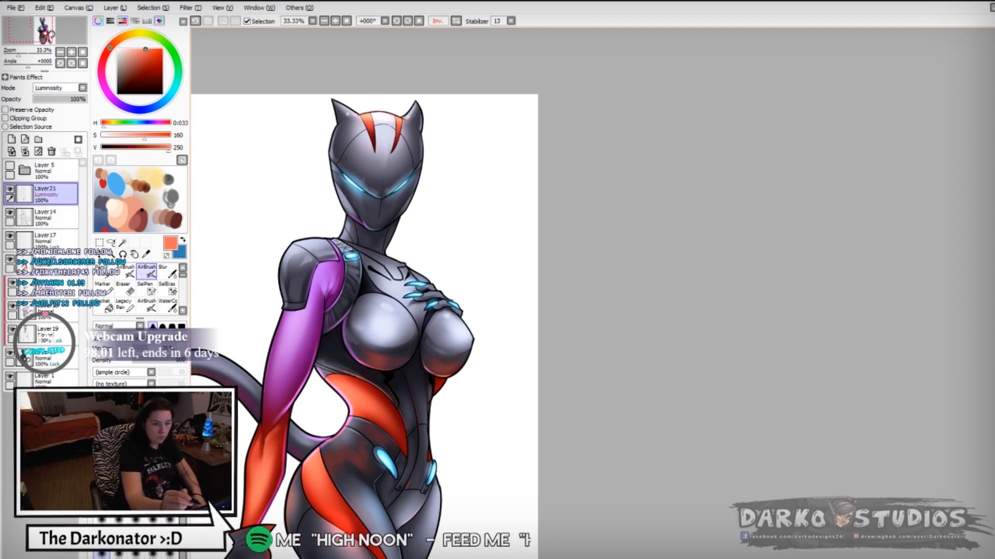
right_click(351, 257)
drag(350, 264, 362, 277)
key(h)
drag(725, 311, 426, 271)
key(h)
drag(622, 270, 421, 283)
- With a harder brush edge, airbrush sampled rim touches along the chin edge and the shoulder seam
click(172, 327)
right_click(382, 327)
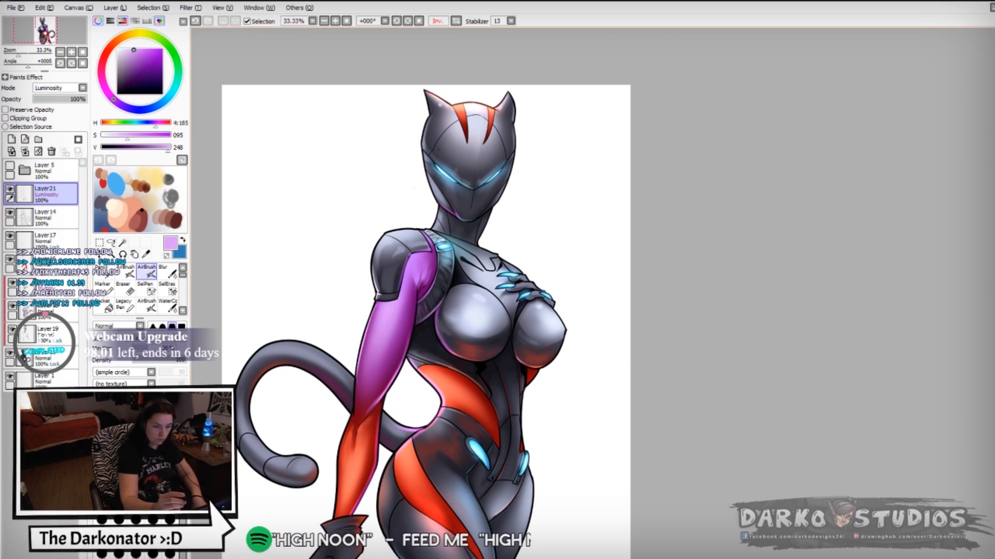
right_click(359, 441)
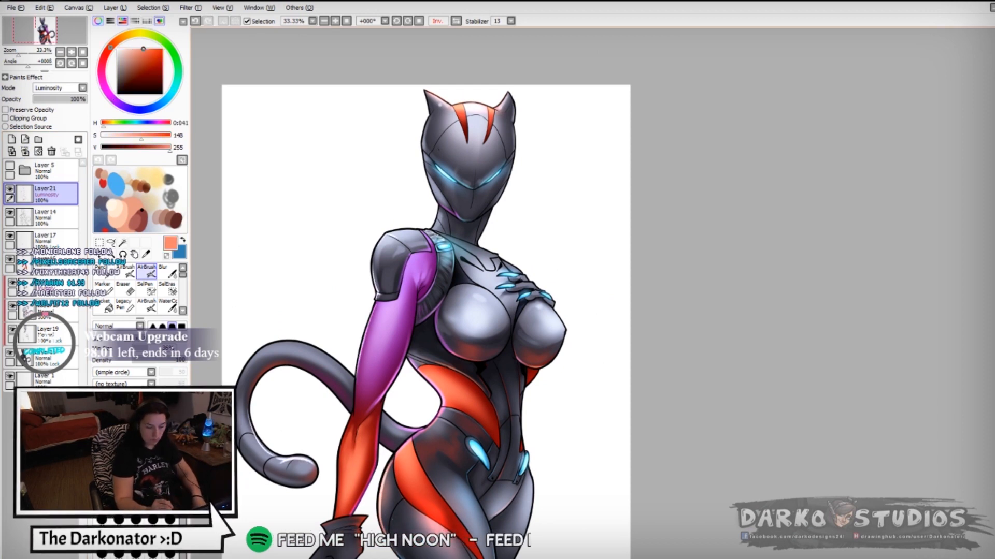
key(h)
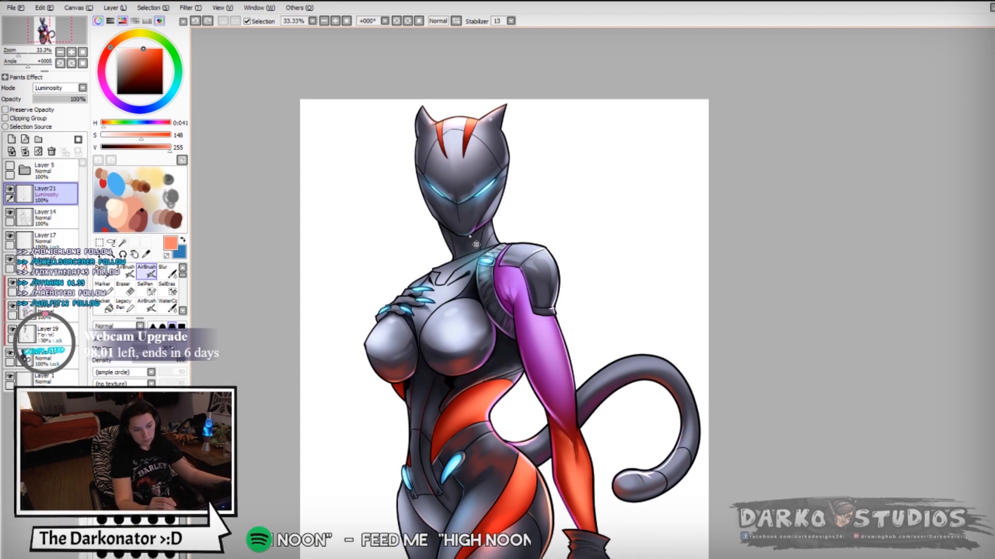
drag(500, 265, 514, 266)
right_click(510, 267)
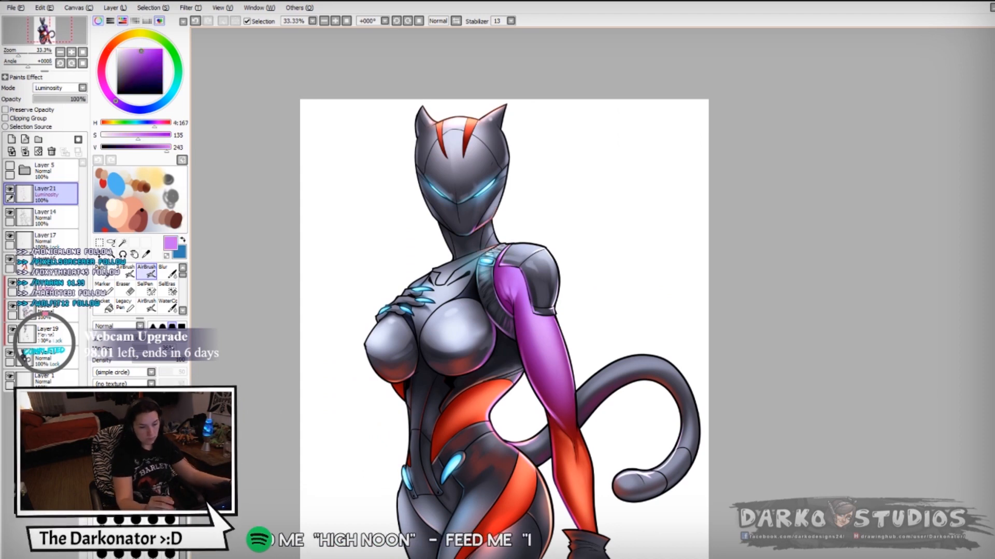
key(h)
scroll(687, 384, down, 2)
scroll(686, 386, up, 3)
scroll(519, 213, down, 2)
key(h)
- Select the figure's silhouette and add a new layer above Layer17 in Luminosity mode
ctrl+click(25, 358)
click(50, 240)
click(11, 140)
click(153, 326)
right_click(466, 440)
click(82, 88)
click(49, 125)
- Airbrush a sampled orange glow across the waist and upper hip beside the orange stripes
key(ctrl+z)
right_click(456, 432)
drag(440, 396, 479, 422)
drag(502, 477, 513, 492)
- Sample the purple and airbrush its glow over the shoulder pad and down the mask
right_click(469, 316)
drag(488, 293, 483, 313)
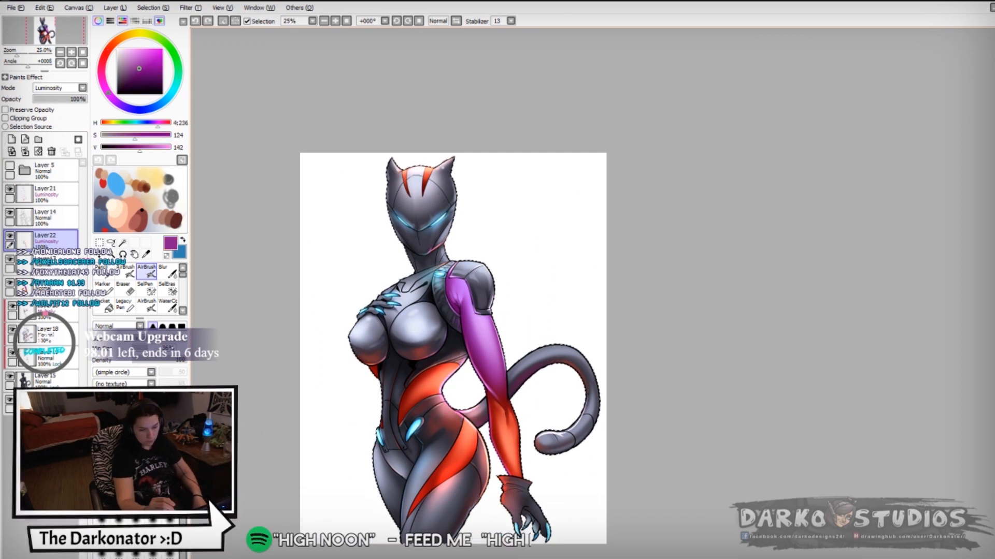
key(ctrl+z)
drag(471, 266, 452, 279)
drag(415, 179, 431, 257)
right_click(441, 220)
key(ctrl+z)
- Airbrush sampled reflected glow down the front of the torso towards the hip
right_click(425, 386)
mouse_move(382, 375)
mouse_down()
mouse_move(382, 422)
mouse_move(385, 406)
mouse_up()
right_click(382, 440)
drag(379, 428, 377, 461)
drag(414, 432, 405, 450)
key(ctrl+z)
- Clear the selection and try a sampled glow stroke across the chest
right_click(430, 389)
key(ctrl+z)
key(ctrl+d)
right_click(381, 311)
mouse_move(393, 313)
mouse_down()
mouse_move(367, 326)
mouse_move(419, 311)
mouse_move(419, 284)
mouse_up()
key(ctrl+z)
- Sample the red and draw thin glow lines along the mask's forehead seams and ear with the Pen
right_click(488, 374)
right_click(498, 400)
click(166, 360)
scroll(295, 434, down, 2)
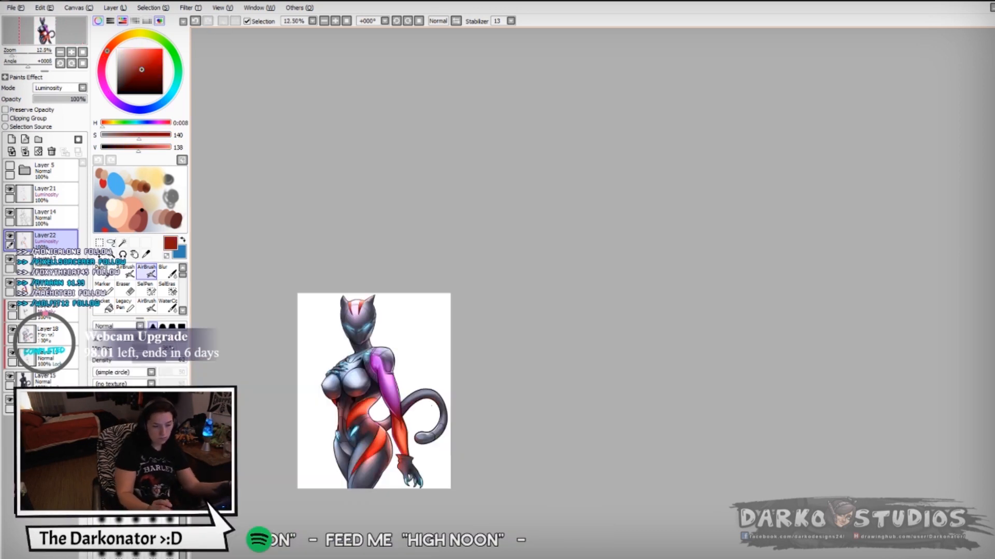
scroll(312, 468, up, 2)
scroll(412, 111, up, 4)
key(n)
right_click(312, 253)
drag(298, 269, 270, 331)
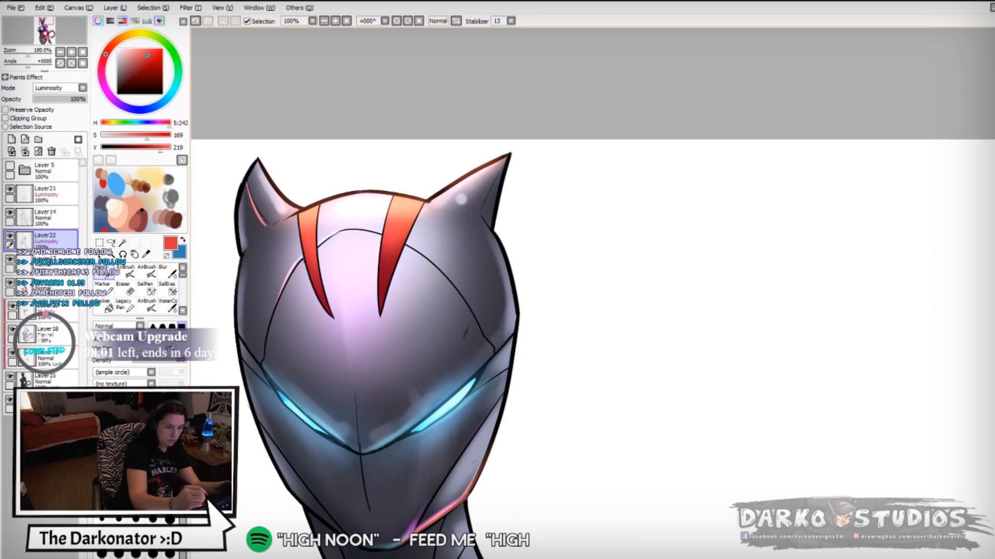
drag(289, 219, 262, 239)
key(h)
drag(809, 322, 394, 364)
drag(305, 380, 295, 394)
drag(363, 363, 338, 245)
- Sample the cyan and draw rim highlights along the outer edge of the mask and ear
right_click(322, 333)
drag(261, 295, 297, 414)
drag(263, 192, 252, 271)
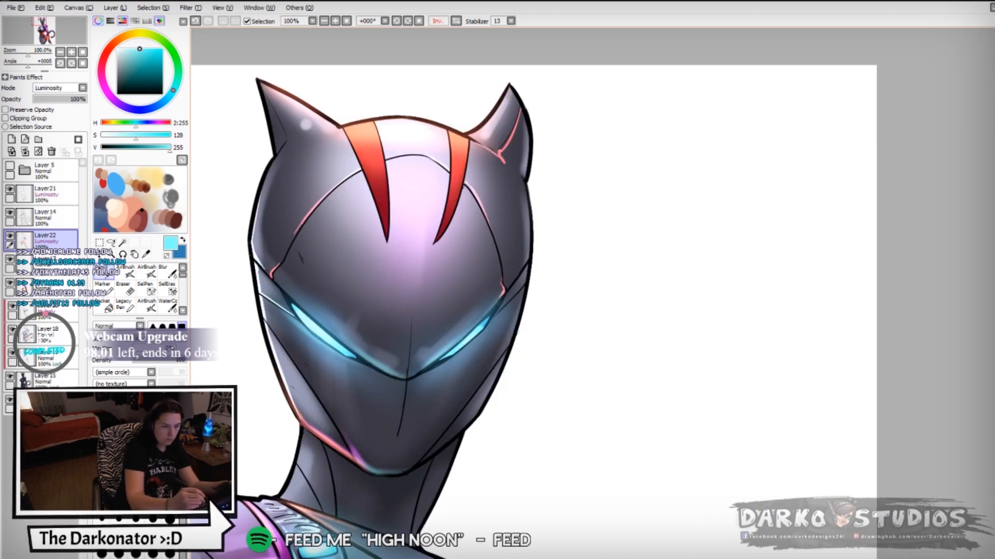
drag(276, 156, 254, 242)
drag(263, 92, 276, 151)
scroll(254, 268, down, 2)
- Continue the cyan rim highlight lines down onto the shoulder and body edges
key(h)
key(h)
drag(352, 352, 501, 252)
drag(498, 332, 535, 259)
key(h)
drag(808, 352, 304, 283)
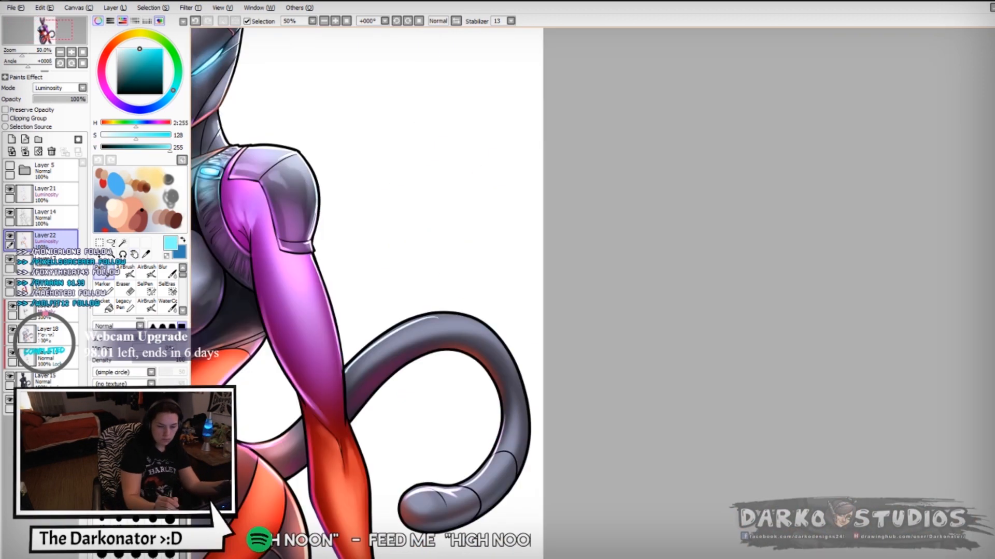
- Sample the orange and draw thin glow lines along the torso seams
key(h)
drag(766, 321, 334, 271)
drag(518, 310, 482, 331)
key(h)
mouse_move(725, 311)
mouse_down()
mouse_move(345, 327)
mouse_move(404, 250)
mouse_up()
scroll(346, 327, down, 1)
right_click(408, 346)
drag(403, 334, 384, 378)
mouse_move(406, 331)
mouse_down()
mouse_move(405, 319)
mouse_move(416, 378)
mouse_up()
- Examine the torso, arm and hip highlights in mirrored and normal view
scroll(346, 302, up, 1)
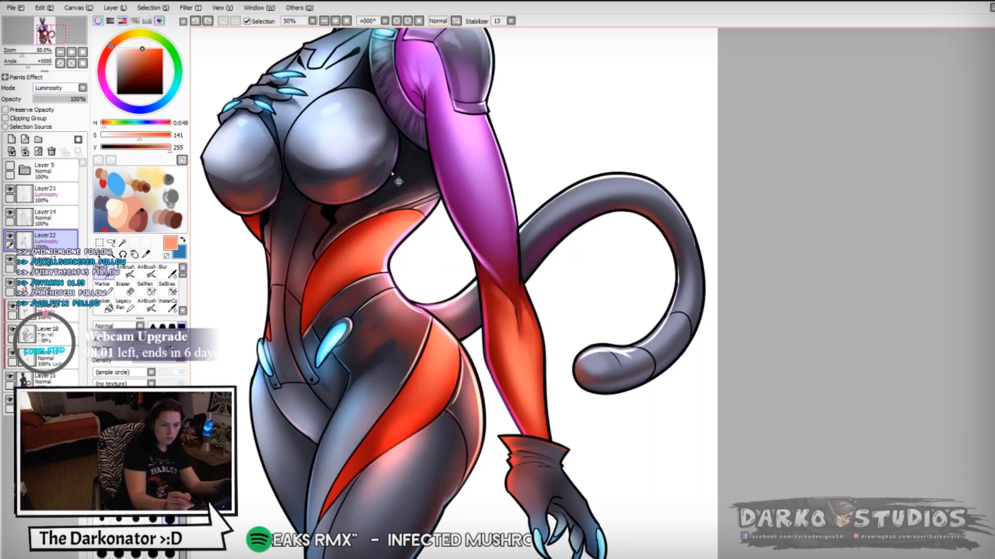
scroll(346, 301, down, 3)
key(h)
drag(855, 303, 444, 346)
scroll(445, 346, up, 3)
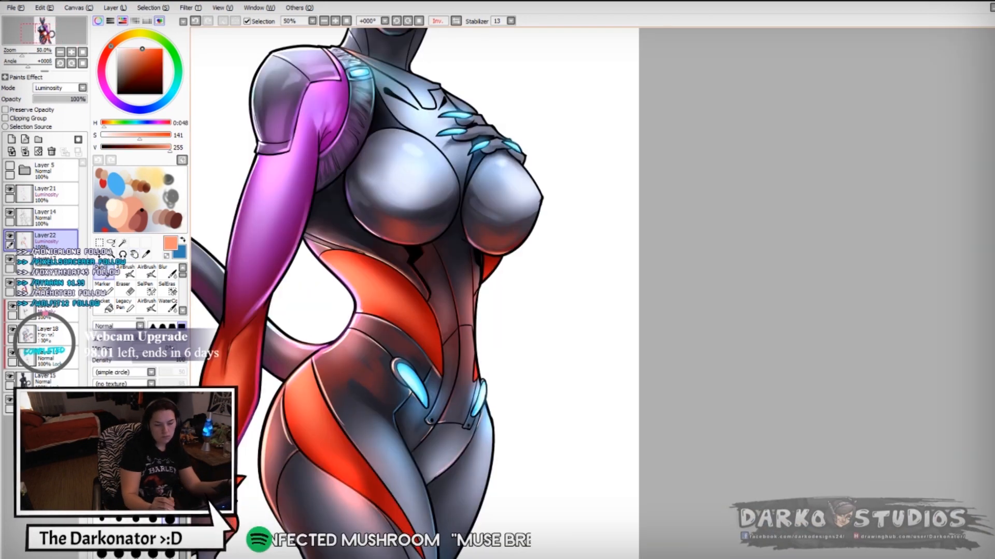
scroll(508, 337, down, 3)
scroll(512, 338, up, 3)
key(h)
drag(854, 310, 282, 368)
scroll(426, 436, down, 1)
scroll(353, 300, up, 1)
right_click(358, 296)
scroll(353, 303, down, 1)
drag(334, 265, 356, 351)
key(ctrl+z)
- Sample the insert's blue and draw thin glow lines around the glowing hip inserts
scroll(245, 215, up, 1)
right_click(298, 295)
mouse_move(261, 330)
mouse_down()
mouse_move(277, 341)
mouse_move(321, 328)
mouse_up()
drag(325, 328, 314, 336)
drag(357, 306, 354, 315)
scroll(398, 321, down, 1)
drag(682, 461, 727, 509)
drag(408, 117, 416, 142)
key(ctrl+z)
key(ctrl+z)
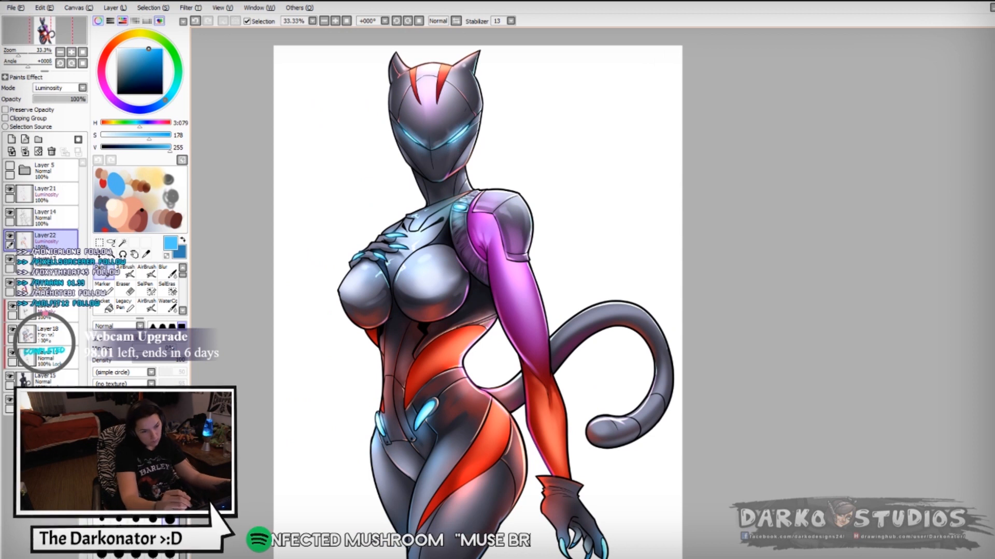
- Switch to the AirBrush and add a Luminosity layer above Layer14 as a clipping group
right_click(446, 357)
drag(445, 311, 479, 319)
key(b)
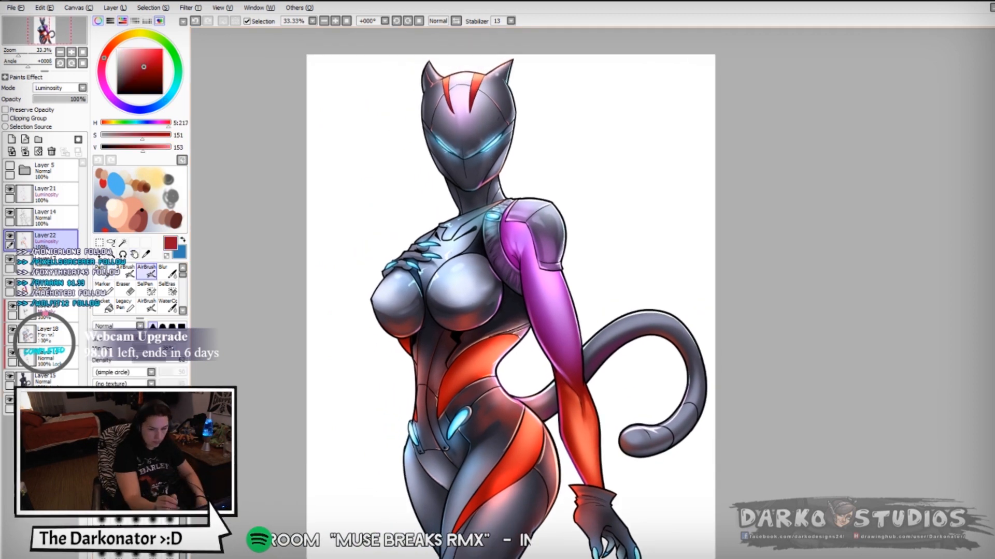
right_click(455, 269)
key(ctrl+z)
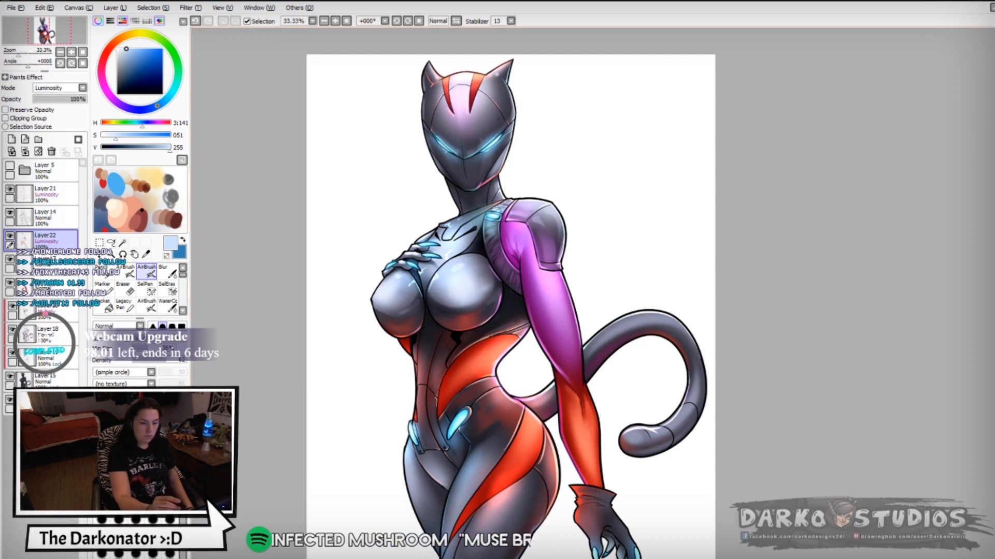
click(49, 218)
click(11, 139)
click(5, 118)
click(59, 88)
click(49, 130)
- On the clipped layer, airbrush sampled blue-grey tones over the line art of the chest and collarbone
right_click(456, 233)
right_click(446, 241)
right_click(456, 233)
right_click(409, 286)
drag(415, 277, 420, 292)
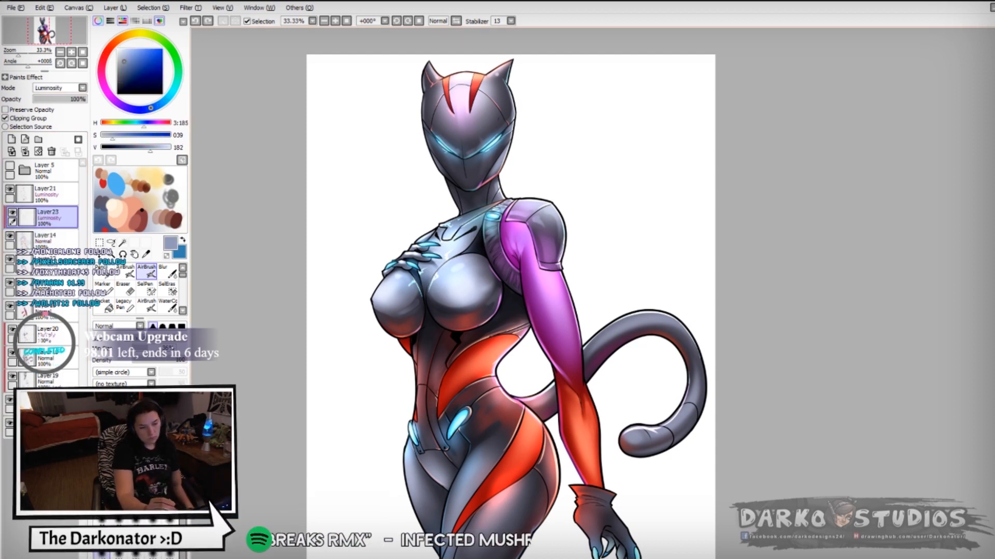
drag(460, 229, 470, 221)
right_click(474, 357)
key(Page_Down)
drag(518, 321, 526, 304)
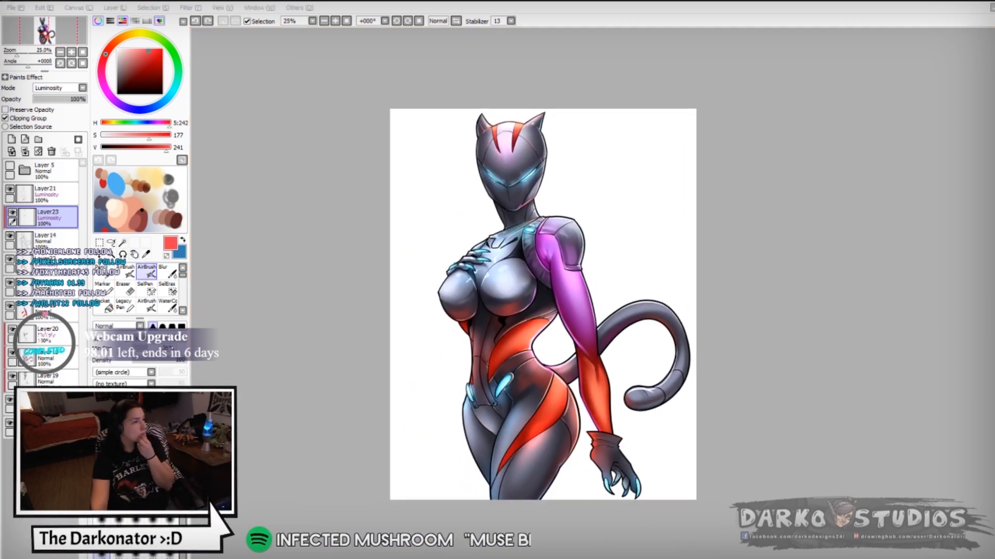
- Try to airbrush a pale yellow glow over the hip and forearm on Layer22 with a larger brush
right_click(155, 200)
click(49, 265)
key(bracketright)
key(bracketright)
drag(561, 388, 553, 420)
drag(593, 372, 595, 407)
key(ctrl+z)
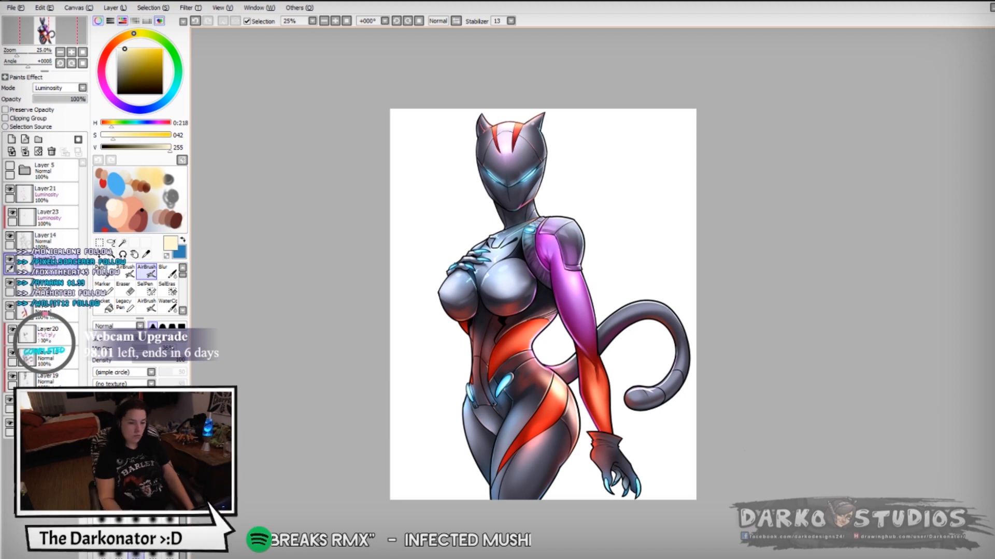
key(s)
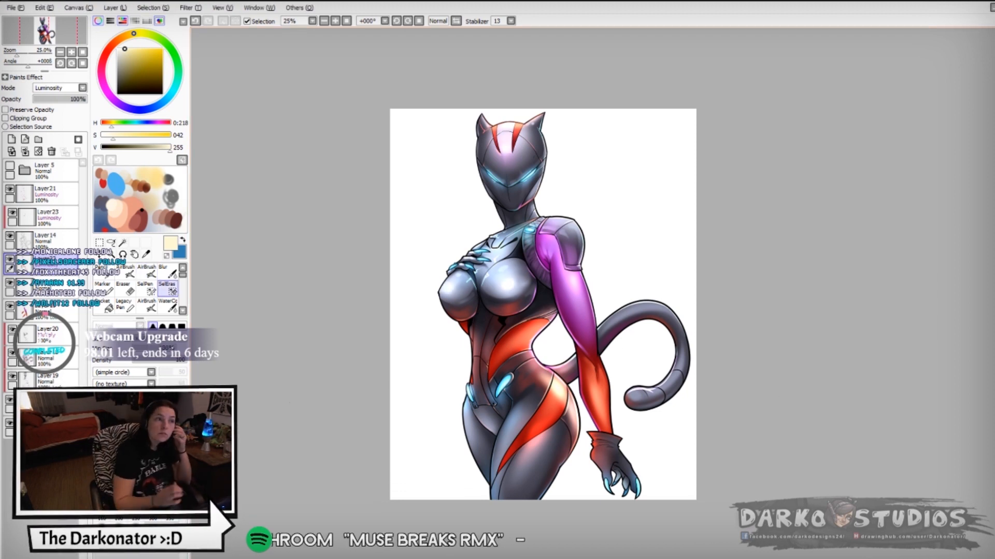
- Fill the background layer with dark red and airbrush soft diagonal crimson streaks around the figure
click(47, 427)
click(101, 68)
click(159, 81)
key(ctrl+f)
click(158, 62)
click(146, 271)
drag(616, 487, 687, 409)
drag(422, 487, 466, 362)
drag(580, 274, 629, 197)
drag(402, 215, 486, 121)
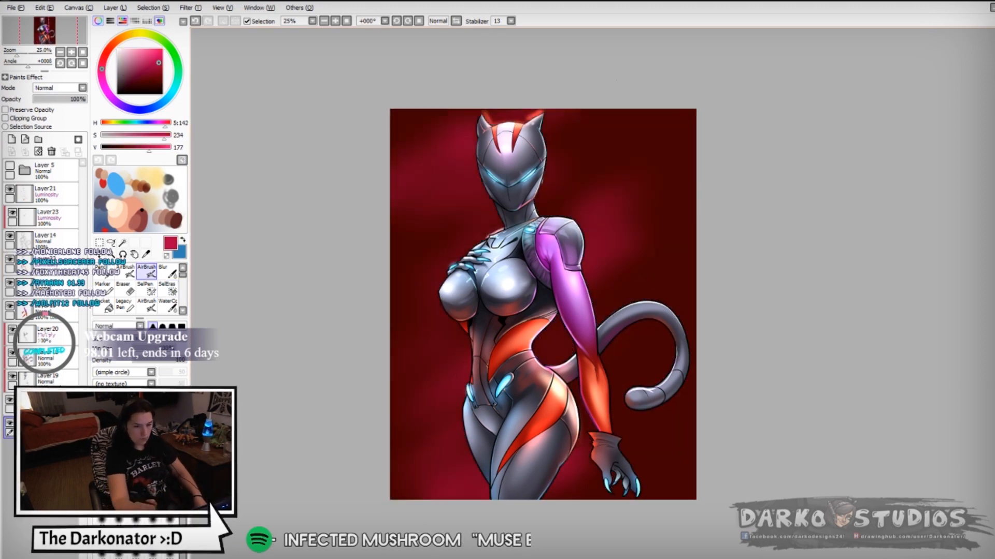
drag(449, 230, 487, 200)
- Clear the glow overspill outside the figure on Layer21 using an inverted selection, and deselect
click(47, 241)
click(47, 194)
click(155, 10)
click(155, 28)
key(Delete)
key(ctrl+d)
- Airbrush dark purple patches into the corners and edges of the background layer, blending them with sampled reds
click(47, 428)
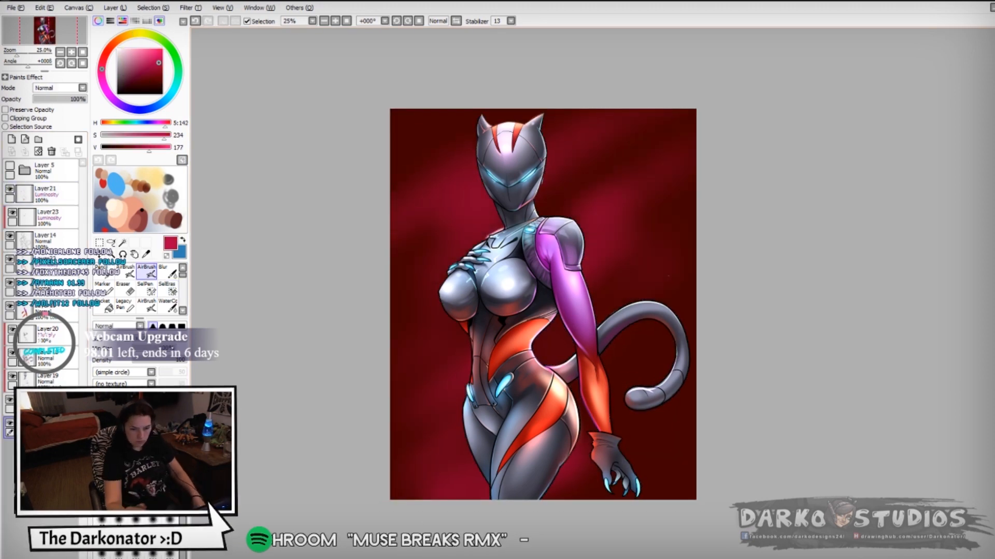
click(110, 95)
click(142, 84)
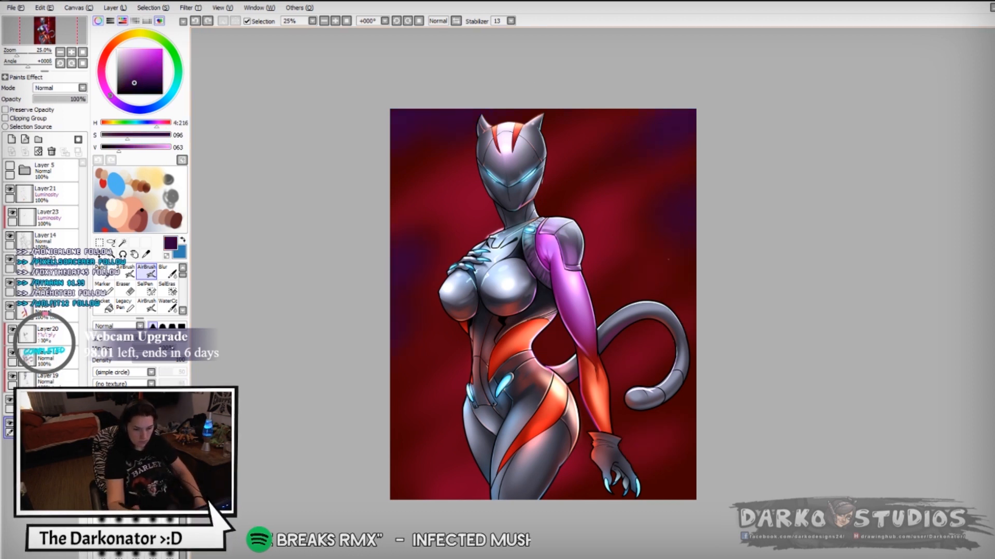
right_click(466, 176)
mouse_move(487, 202)
mouse_down()
mouse_move(459, 163)
mouse_move(459, 200)
mouse_up()
key(ctrl+z)
right_click(444, 236)
key(ctrl+z)
right_click(446, 228)
drag(575, 215, 594, 275)
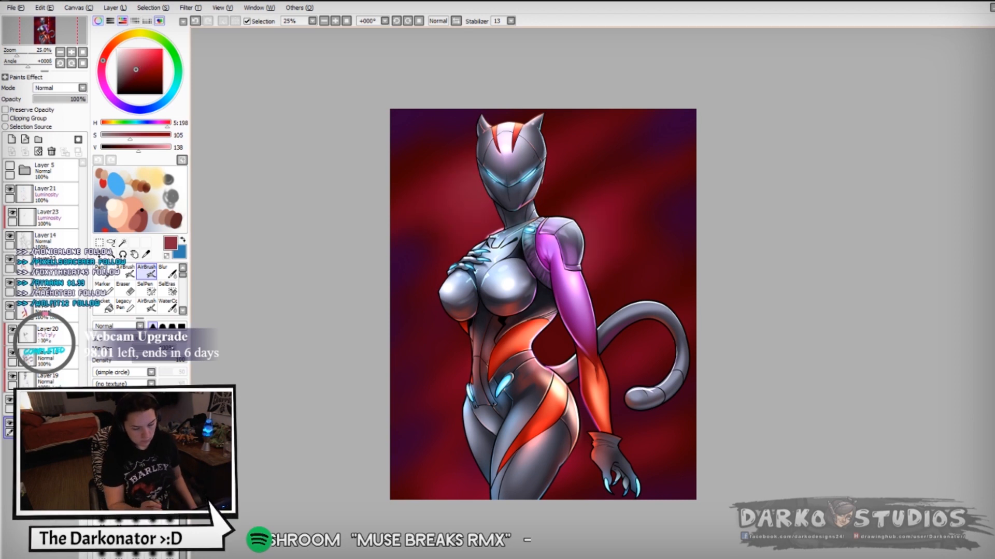
drag(464, 353, 448, 404)
drag(480, 430, 451, 492)
- Add a new layer above the background and draw jagged light red energy streaks at the canvas's upper right
click(147, 57)
click(11, 139)
click(162, 326)
drag(654, 156, 579, 222)
drag(694, 117, 645, 162)
- Extend the jagged light red streaks down the canvas's left side and into the upper and lower right areas
click(152, 348)
mouse_move(452, 389)
mouse_down()
mouse_move(407, 427)
mouse_move(392, 477)
mouse_up()
drag(683, 391, 621, 444)
drag(435, 238, 391, 314)
key(ctrl+z)
drag(485, 193, 391, 324)
drag(630, 110, 547, 168)
drag(469, 342, 432, 396)
drag(430, 412, 470, 476)
drag(485, 111, 392, 179)
- Sample a background red and draw secondary streaks along the canvas's right edge on another new layer
right_click(425, 150)
click(46, 447)
click(11, 140)
drag(664, 186, 615, 277)
key(ctrl+z)
drag(695, 184, 661, 260)
drag(678, 110, 641, 149)
drag(686, 432, 676, 451)
- Load the streaks as a selection, add a Luminosity layer, and airbrush orange-red over the upper-right streak
click(47, 426)
ctrl+click(26, 424)
click(11, 139)
click(60, 88)
click(49, 130)
click(108, 49)
click(145, 60)
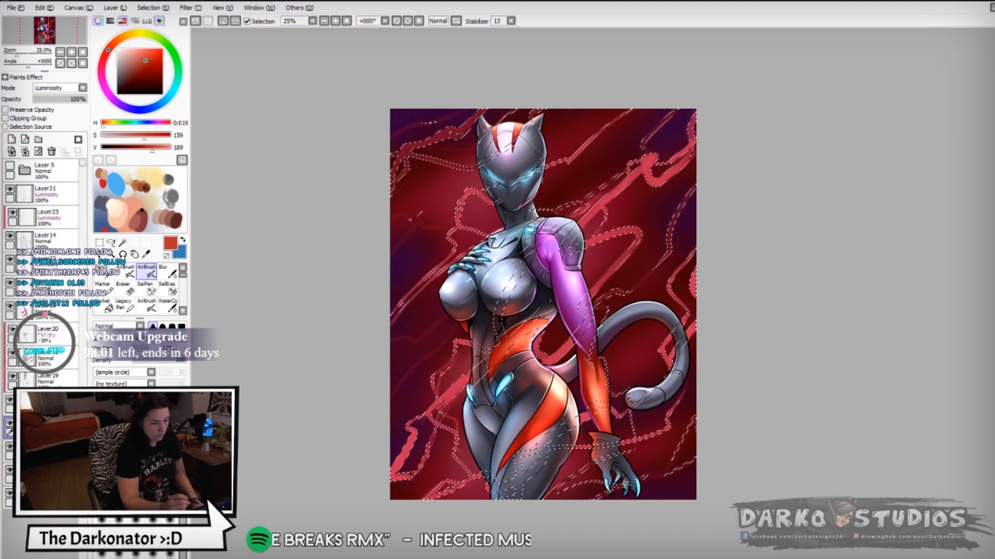
drag(653, 158, 575, 223)
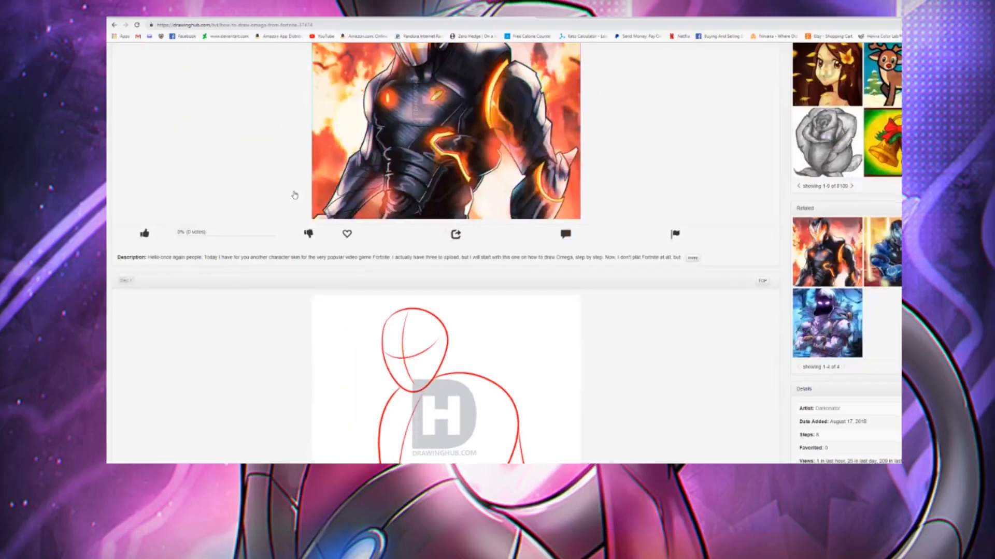
- Switch to the browser and look through the DrawingHub step-by-step tutorials for Fortnite's Omega and Raven
scroll(295, 195, down, 5)
scroll(295, 195, down, 6)
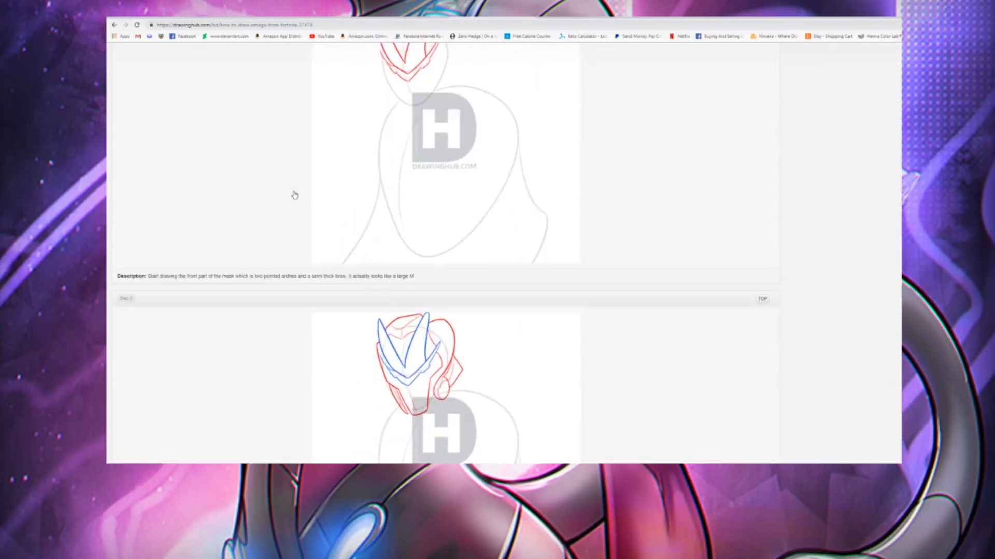
scroll(294, 195, down, 18)
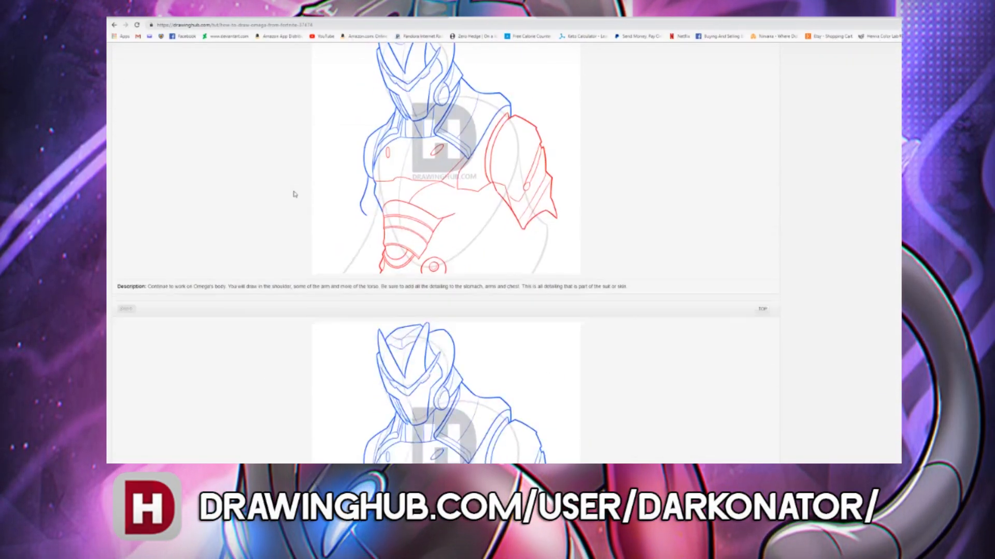
scroll(294, 195, down, 3)
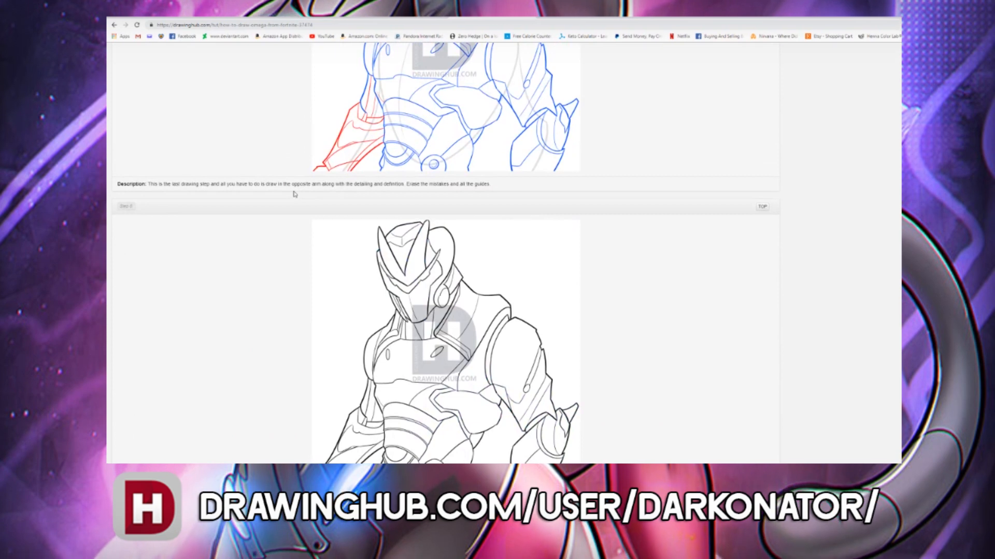
click(762, 206)
scroll(563, 266, down, 3)
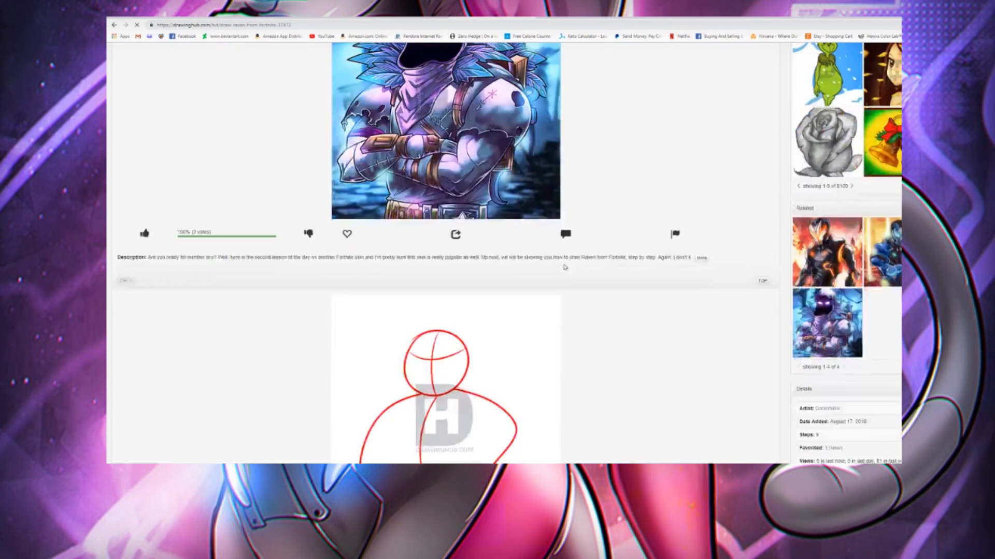